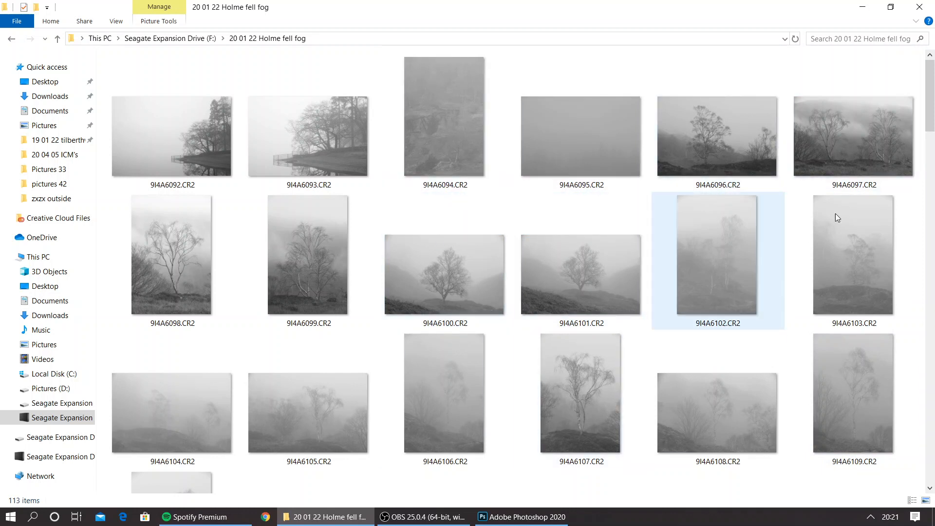
# - Open the lone-tree raw photo 9I4A6169.CR2 from the Holme fell fog folder in Adobe Photoshop 2020
pyautogui.moveTo(934, 109); pyautogui.dragTo(933, 115)
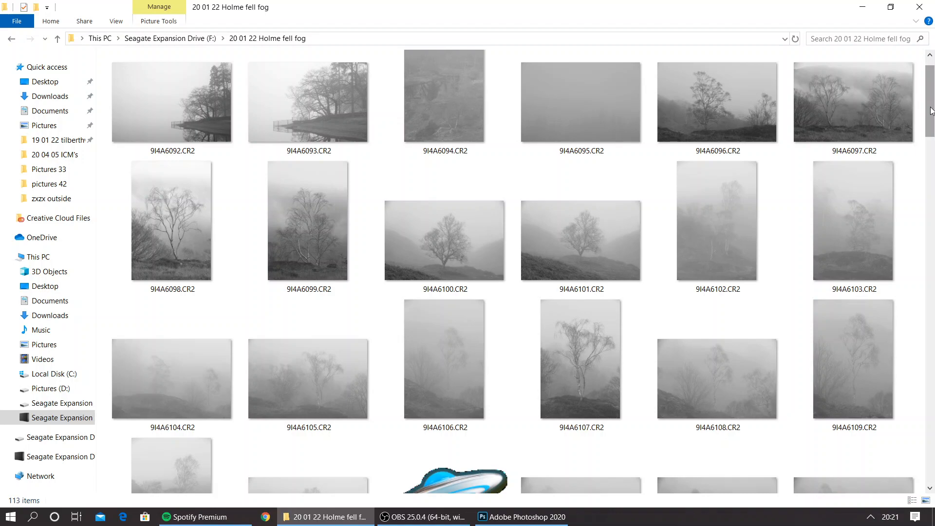
pyautogui.moveTo(932, 111); pyautogui.dragTo(934, 396)
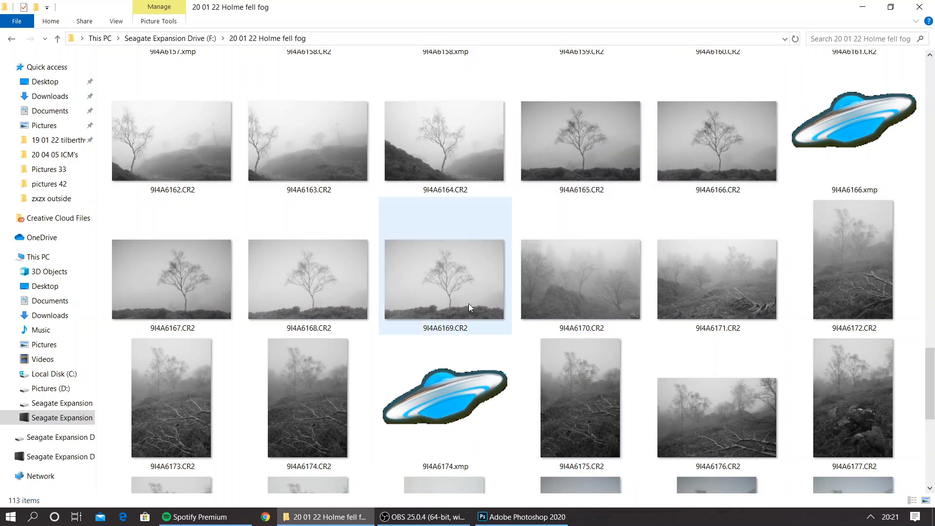
pyautogui.rightClick(460, 280)
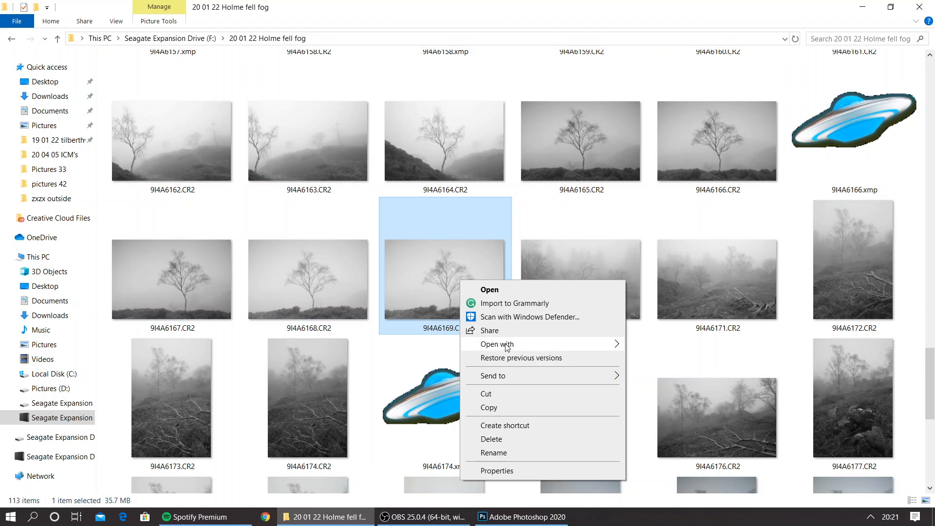
pyautogui.moveTo(576, 349)
pyautogui.click(664, 362)
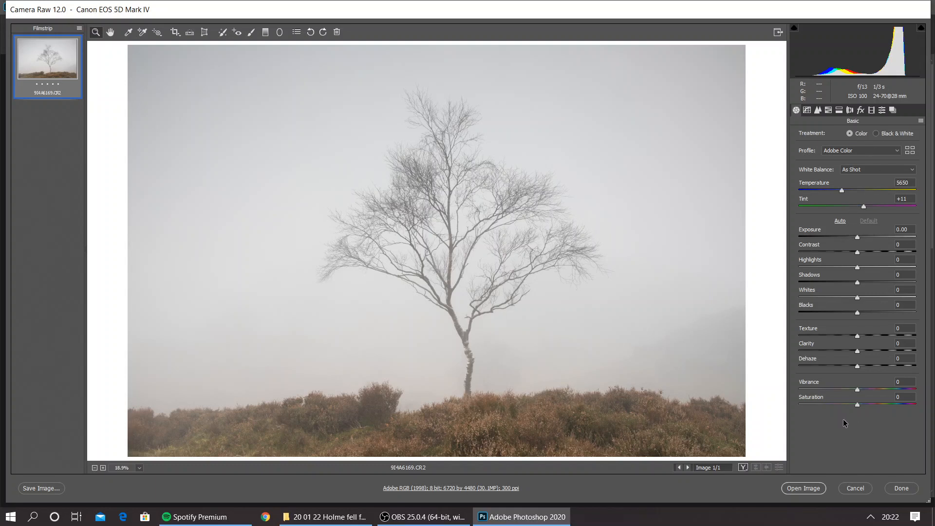
# - Enable chromatic aberration removal and lens profile corrections for the tree photo
pyautogui.click(850, 111)
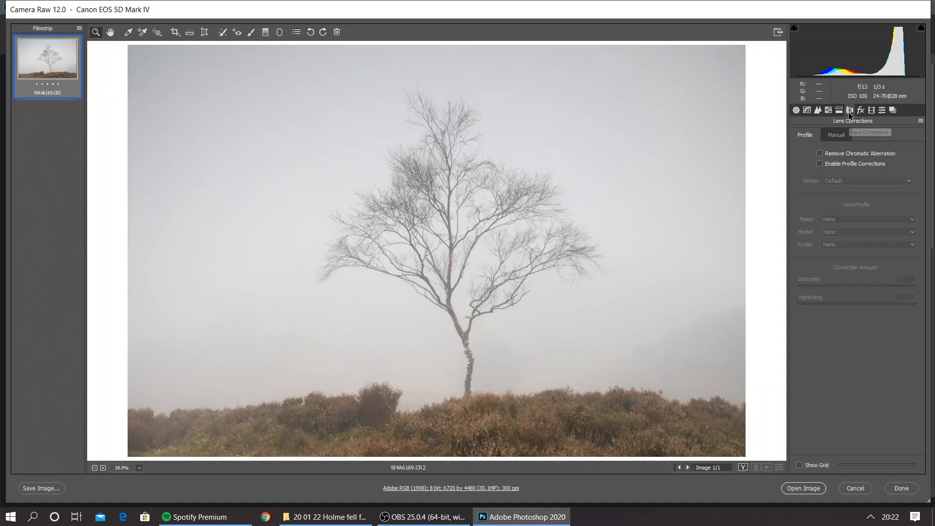
pyautogui.click(820, 153)
pyautogui.click(820, 164)
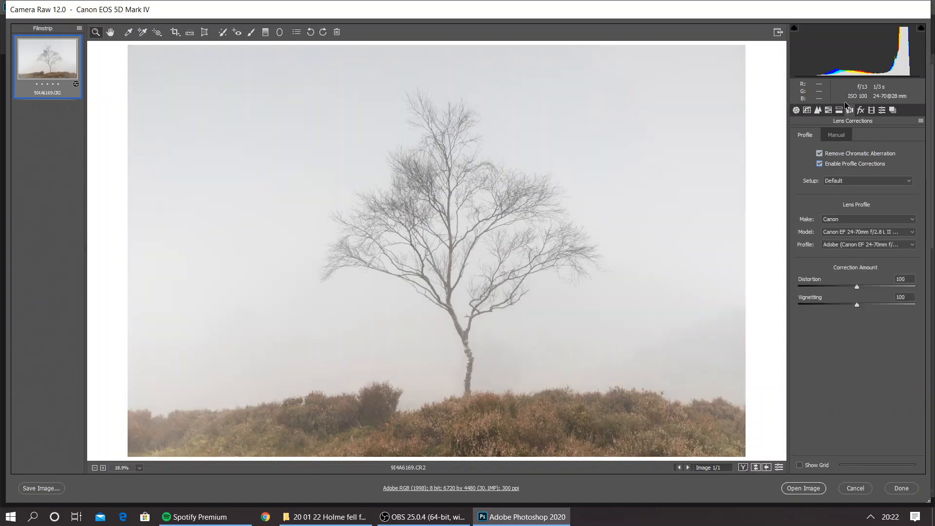
pyautogui.click(797, 110)
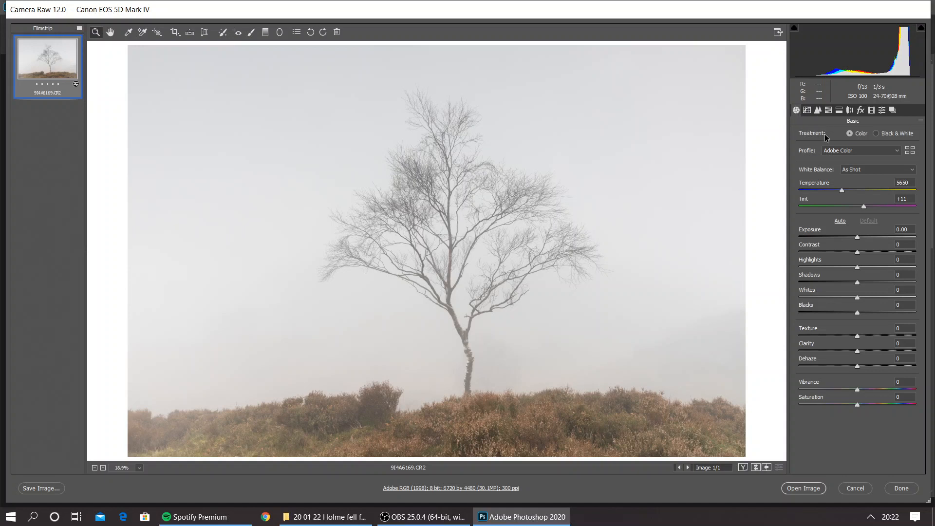
# - Move the black point of the RGB point tone curve to input 45, output 0
pyautogui.click(807, 111)
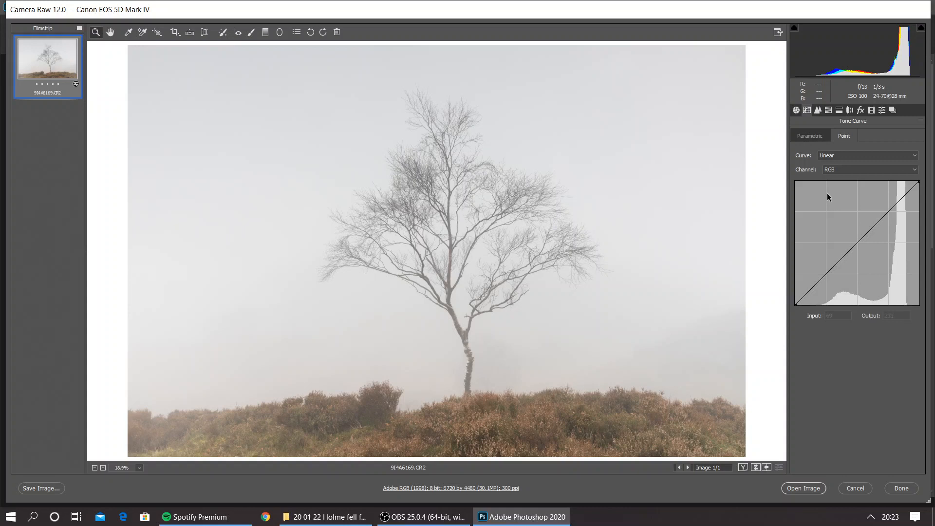
pyautogui.click(808, 136)
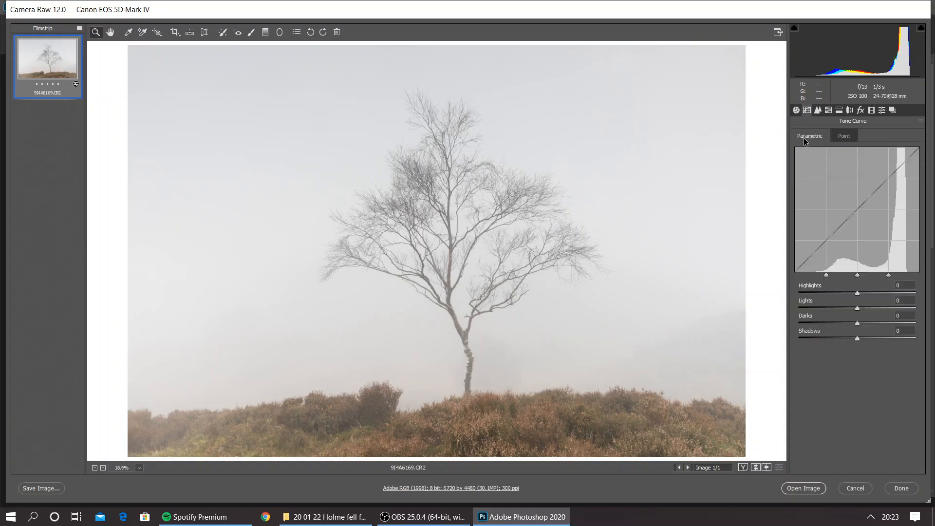
pyautogui.click(841, 138)
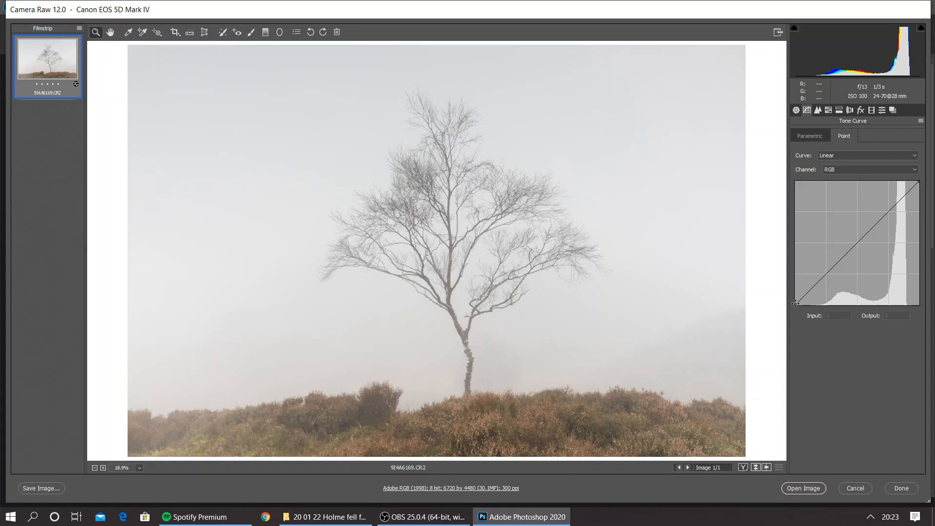
pyautogui.moveTo(795, 304)
pyautogui.mouseDown()
pyautogui.moveTo(808, 283)
pyautogui.moveTo(792, 311)
pyautogui.mouseUp()
pyautogui.moveTo(842, 258)
pyautogui.mouseDown()
pyautogui.moveTo(840, 274)
pyautogui.moveTo(836, 264)
pyautogui.mouseUp()
pyautogui.moveTo(836, 264); pyautogui.dragTo(771, 318)
pyautogui.moveTo(796, 305); pyautogui.dragTo(827, 318)
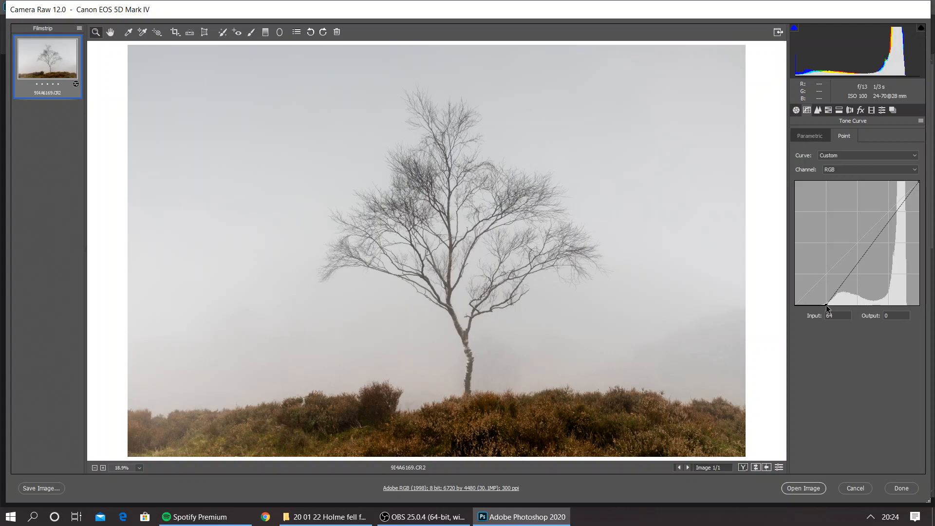
pyautogui.moveTo(827, 307); pyautogui.dragTo(817, 315)
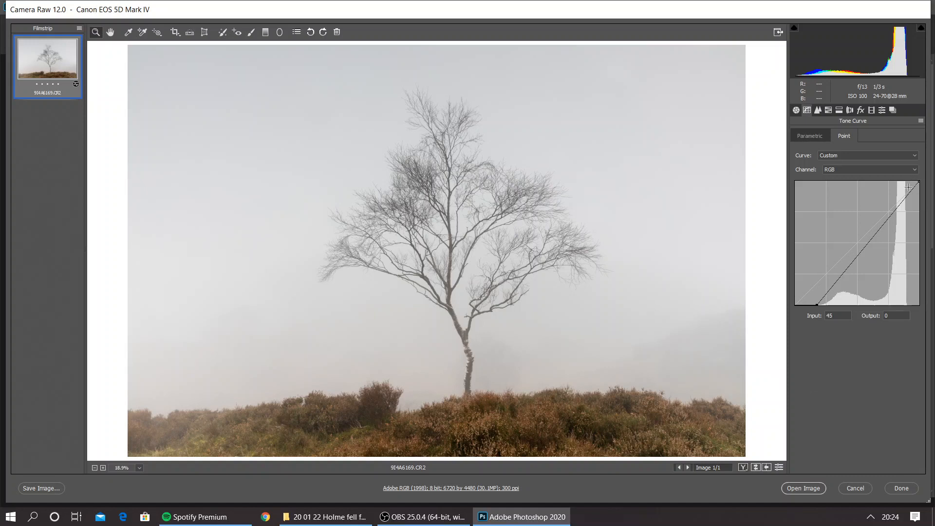
# - Move the curve's white point to input 243, output 255, and add a highlight point at input 205, output 210
pyautogui.moveTo(919, 181); pyautogui.dragTo(905, 181)
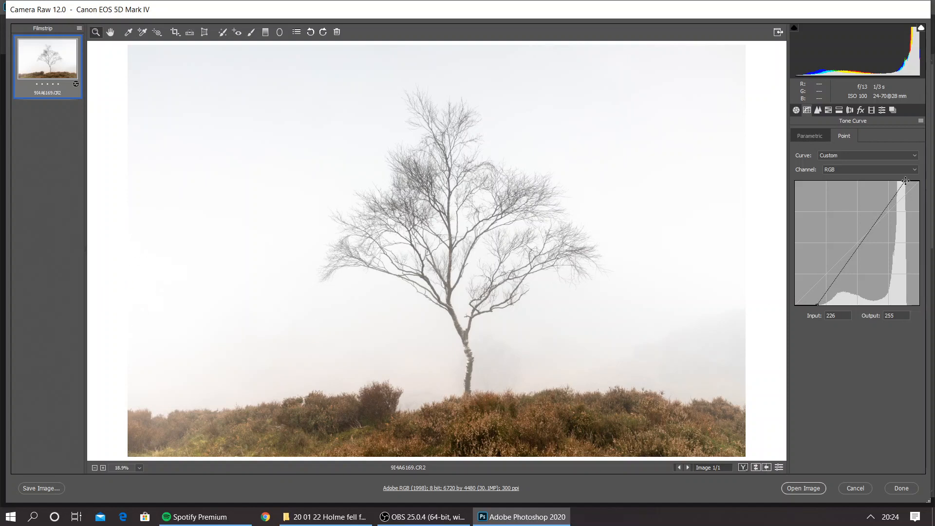
pyautogui.moveTo(905, 181); pyautogui.dragTo(914, 181)
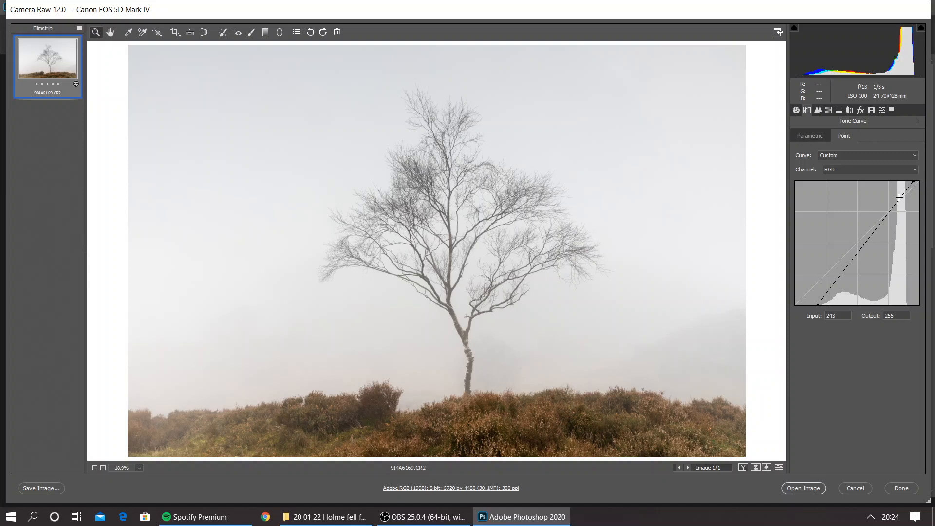
pyautogui.click(897, 203)
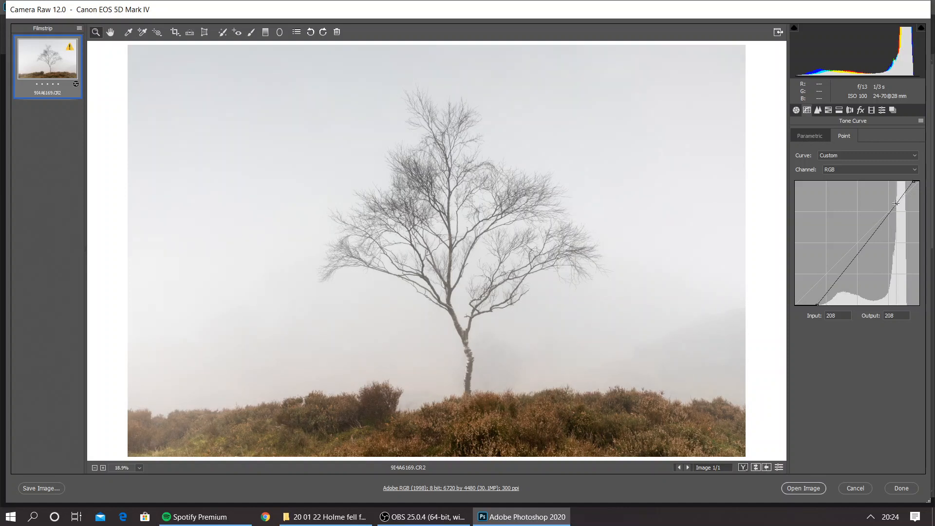
pyautogui.moveTo(896, 203); pyautogui.dragTo(895, 202)
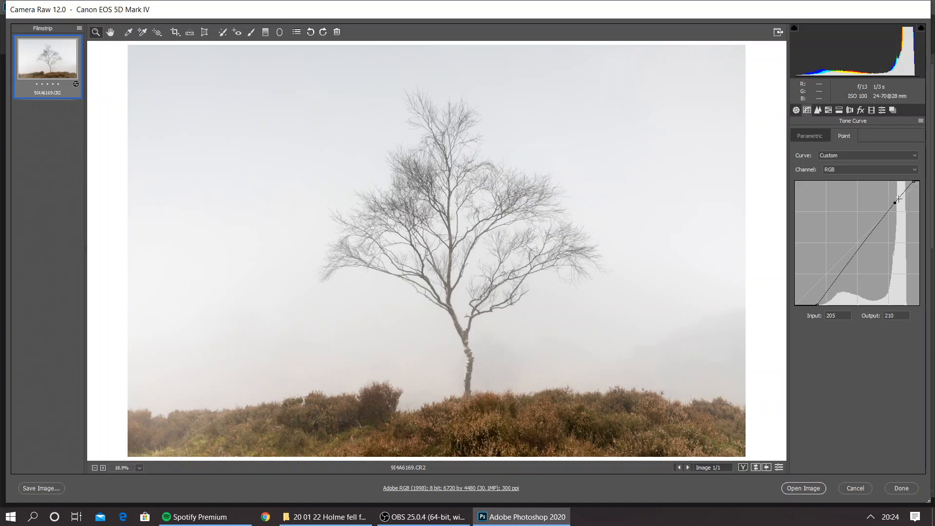
# - Add a shadow point to the curve at input 95, output 69, and raise the highlight point to input 204, output 213
pyautogui.click(841, 272)
pyautogui.moveTo(842, 271); pyautogui.dragTo(849, 278)
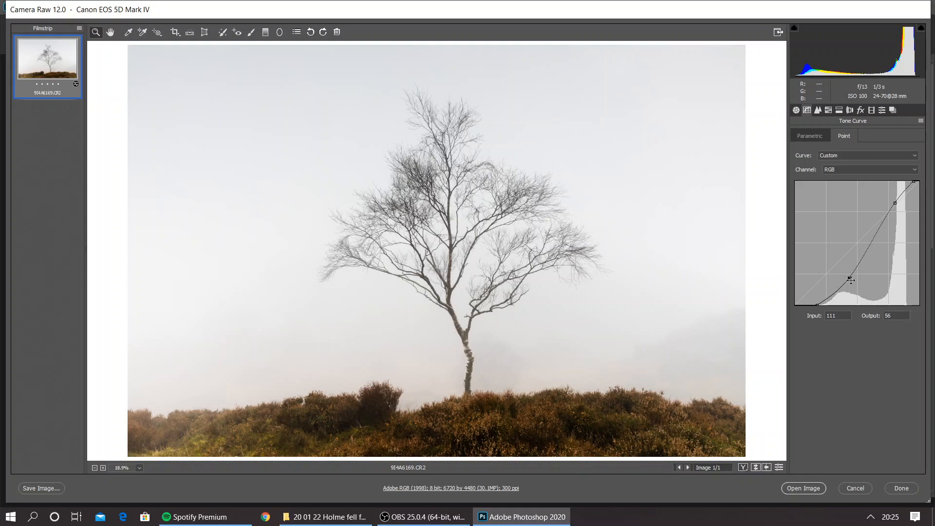
pyautogui.moveTo(850, 276); pyautogui.dragTo(843, 272)
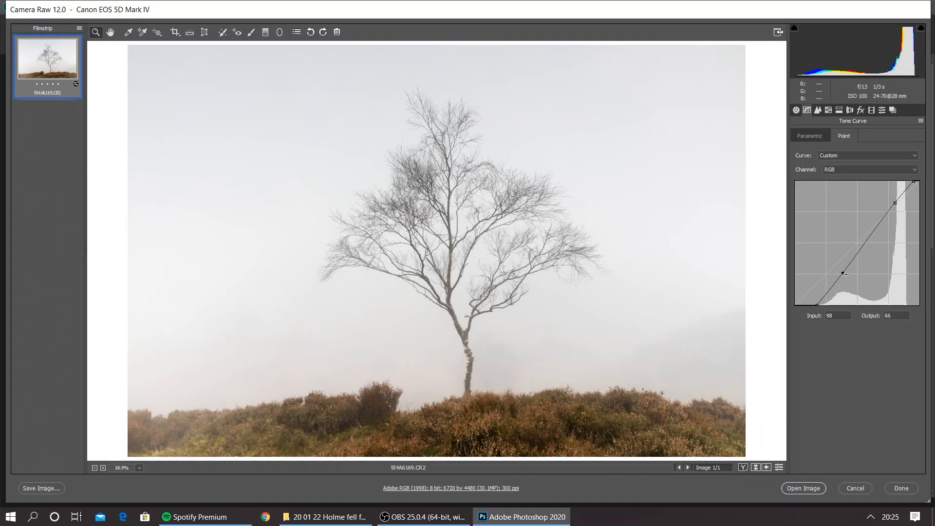
pyautogui.moveTo(844, 274); pyautogui.dragTo(842, 271)
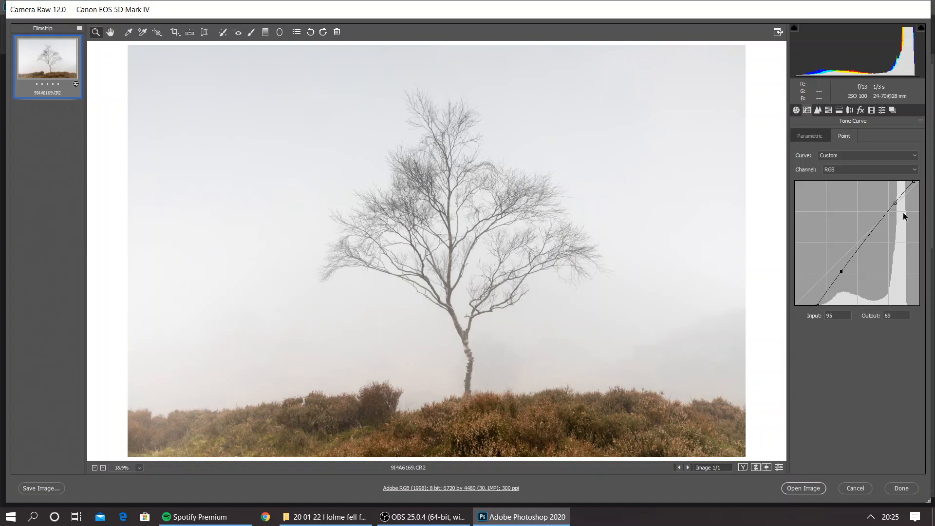
pyautogui.moveTo(895, 203); pyautogui.dragTo(895, 201)
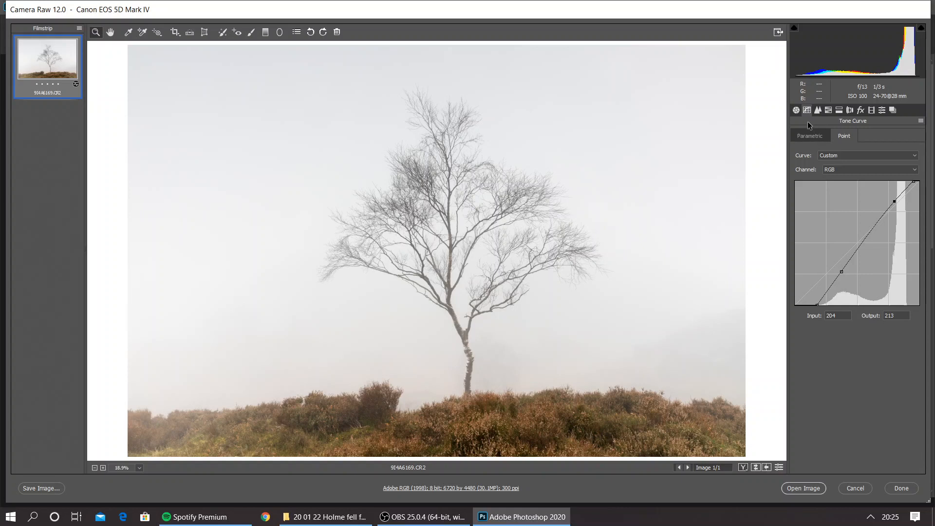
# - Set Vibrance to +26, Dehaze to +5, Clarity to -4 and Texture to +4 in the basic adjustments
pyautogui.click(796, 111)
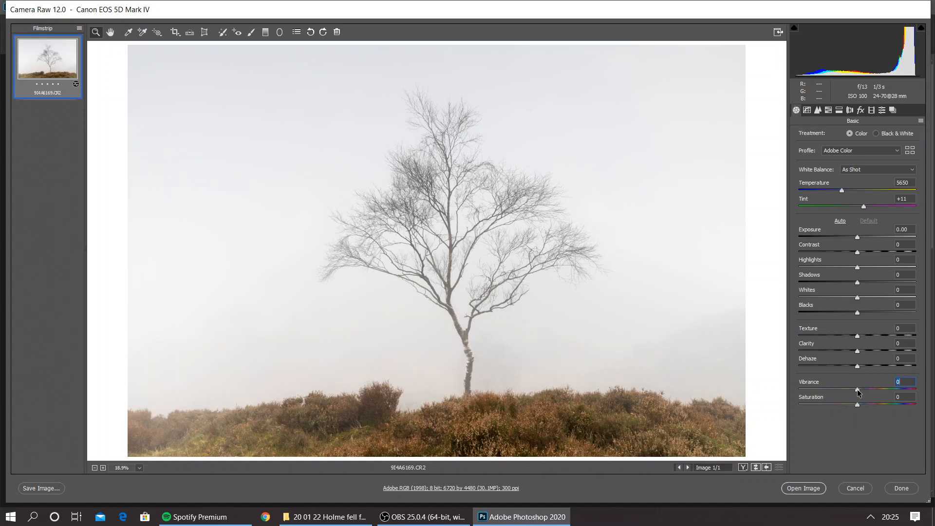
pyautogui.moveTo(858, 392)
pyautogui.mouseDown()
pyautogui.moveTo(887, 393)
pyautogui.moveTo(870, 400)
pyautogui.mouseUp()
pyautogui.moveTo(870, 390); pyautogui.dragTo(872, 391)
pyautogui.click(857, 364)
pyautogui.moveTo(857, 365)
pyautogui.mouseDown()
pyautogui.moveTo(865, 367)
pyautogui.moveTo(843, 371)
pyautogui.moveTo(871, 369)
pyautogui.moveTo(859, 376)
pyautogui.mouseUp()
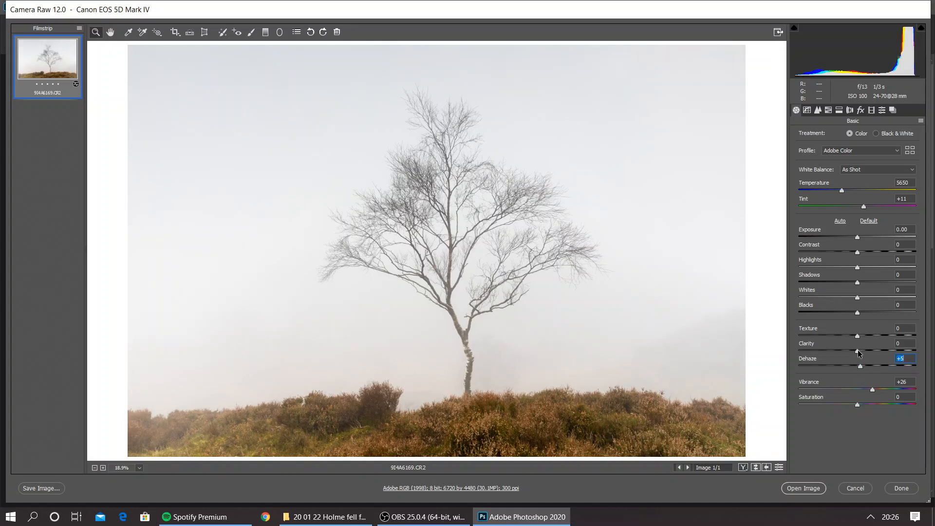
pyautogui.moveTo(859, 354)
pyautogui.mouseDown()
pyautogui.moveTo(853, 359)
pyautogui.moveTo(867, 359)
pyautogui.moveTo(856, 359)
pyautogui.mouseUp()
pyautogui.moveTo(858, 337); pyautogui.dragTo(861, 337)
# - Set the basic tonal adjustments to Blacks -5, Whites +12 and Highlights -8
pyautogui.moveTo(859, 314); pyautogui.dragTo(861, 316)
pyautogui.moveTo(861, 314); pyautogui.dragTo(829, 314)
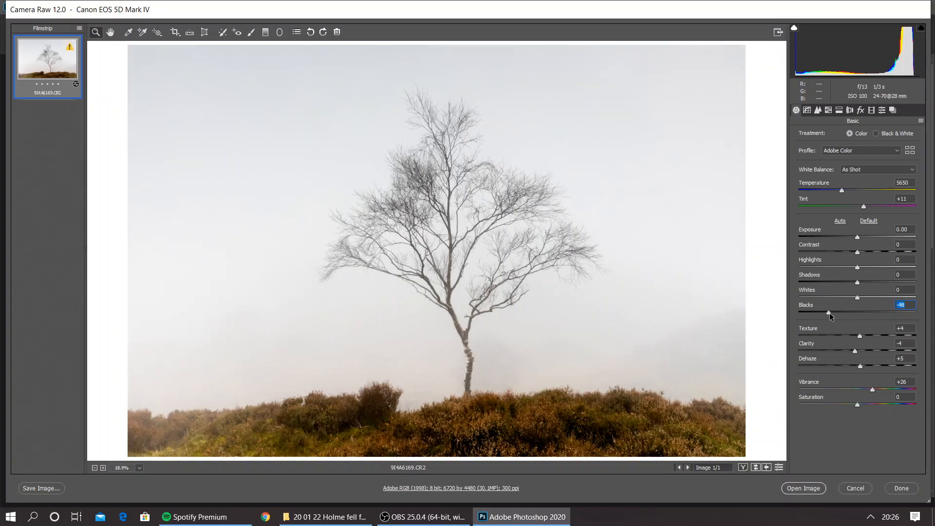
pyautogui.moveTo(829, 313); pyautogui.dragTo(856, 318)
pyautogui.press('Up')
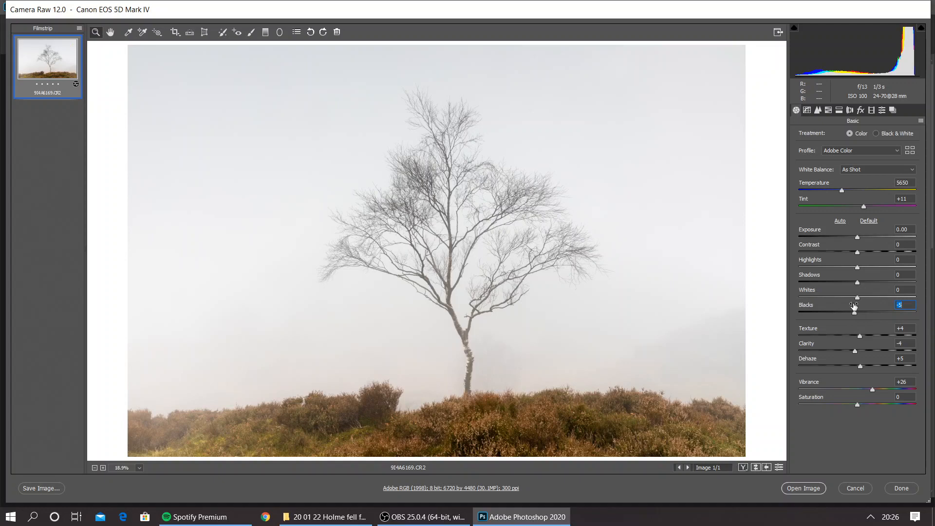
pyautogui.moveTo(858, 296); pyautogui.dragTo(866, 302)
pyautogui.moveTo(858, 268); pyautogui.dragTo(854, 270)
pyautogui.click(827, 112)
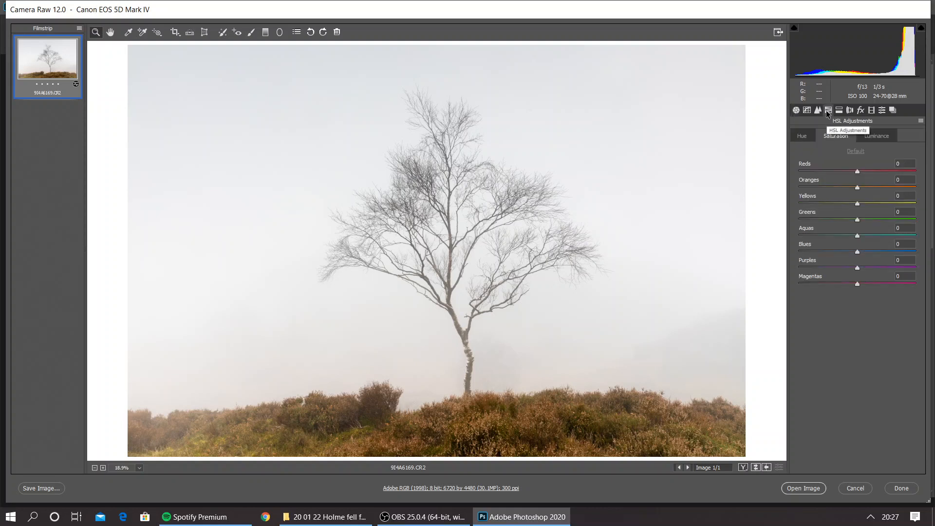
pyautogui.click(808, 136)
pyautogui.click(835, 136)
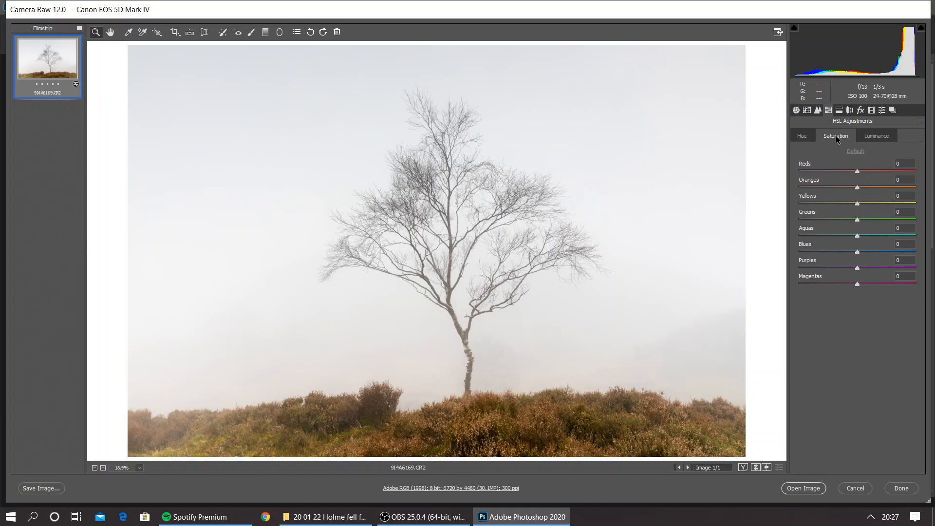
pyautogui.click(873, 136)
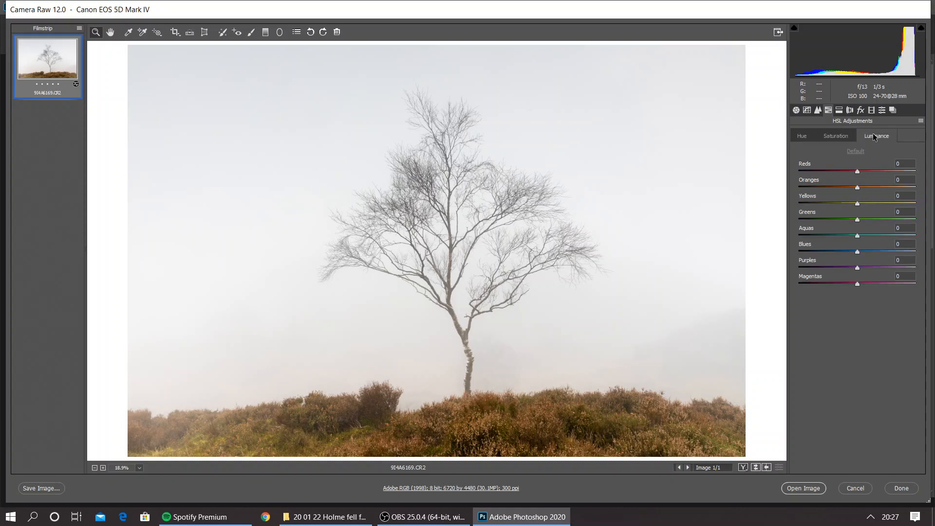
pyautogui.click(805, 139)
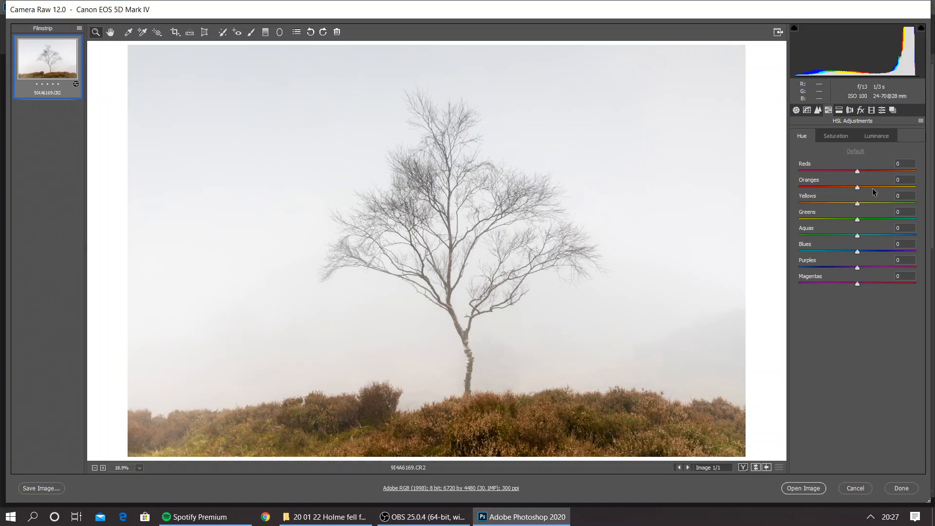
# - Convert the photo to Black & White and adjust its mix with Oranges +20, Yellows +23, and raised Blues and Aquas
pyautogui.click(796, 109)
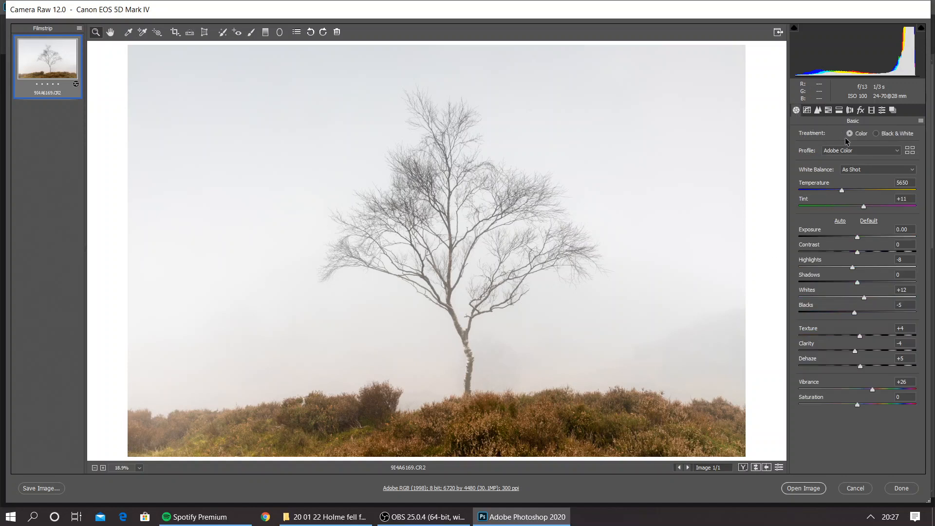
pyautogui.click(876, 133)
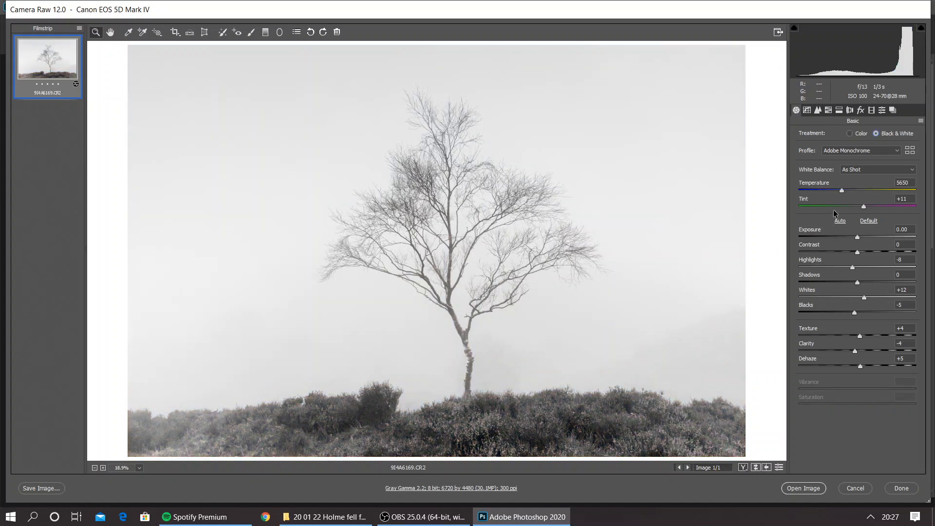
pyautogui.click(829, 112)
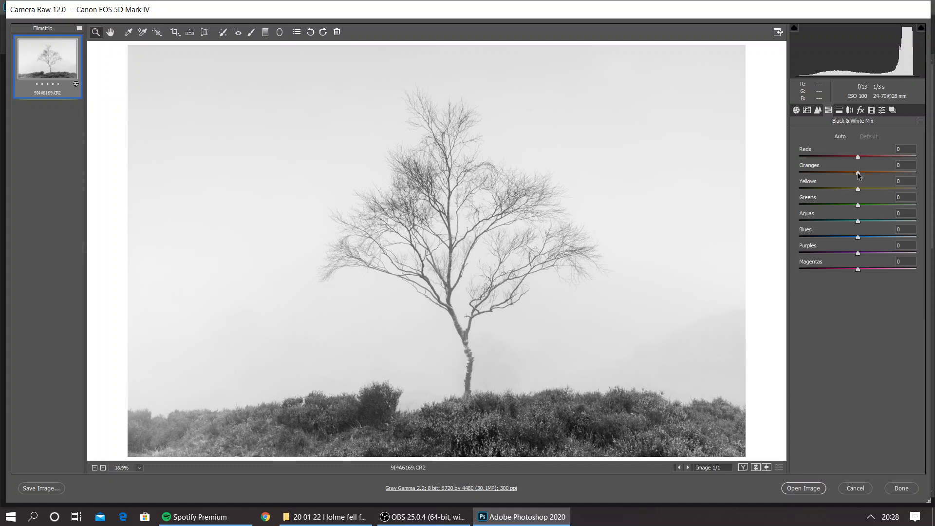
pyautogui.moveTo(859, 175)
pyautogui.mouseDown()
pyautogui.moveTo(899, 176)
pyautogui.moveTo(812, 193)
pyautogui.moveTo(870, 190)
pyautogui.mouseUp()
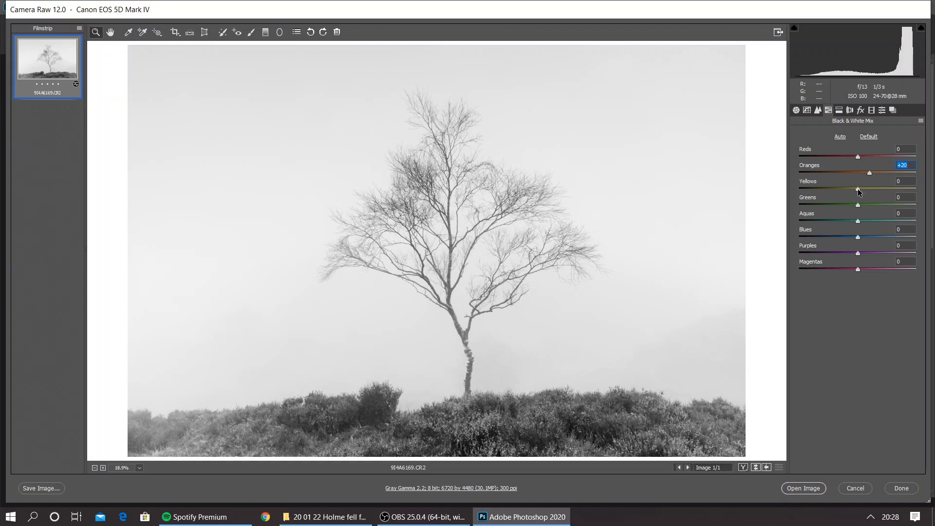
pyautogui.moveTo(859, 190); pyautogui.dragTo(872, 197)
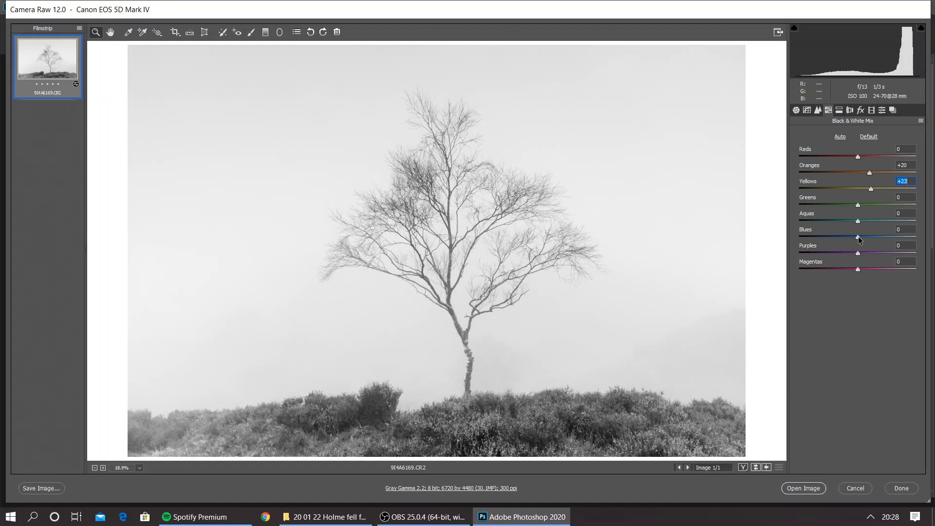
pyautogui.moveTo(859, 239); pyautogui.dragTo(886, 246)
pyautogui.moveTo(859, 221); pyautogui.dragTo(877, 238)
# - Refine the tone curve by moving the shadow point to input 101, output 70, and the highlight point to input 190, output 200
pyautogui.click(796, 110)
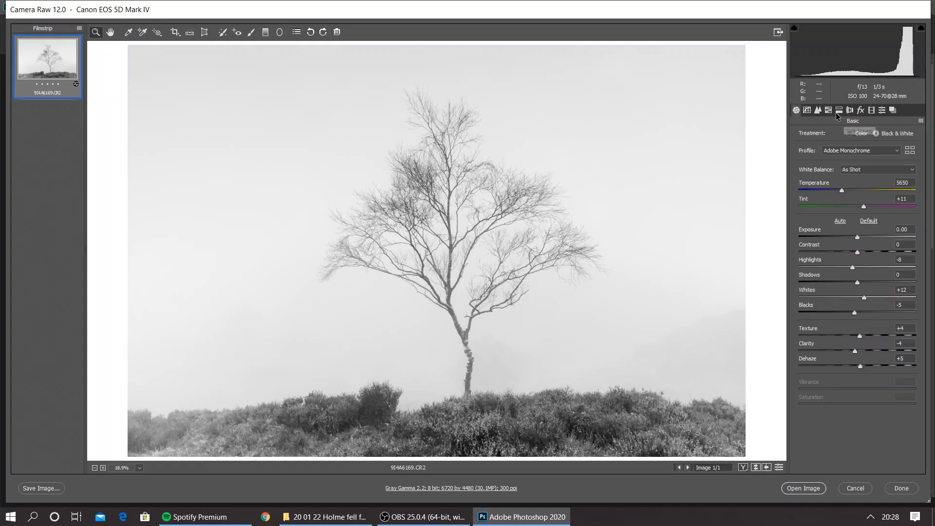
pyautogui.click(807, 111)
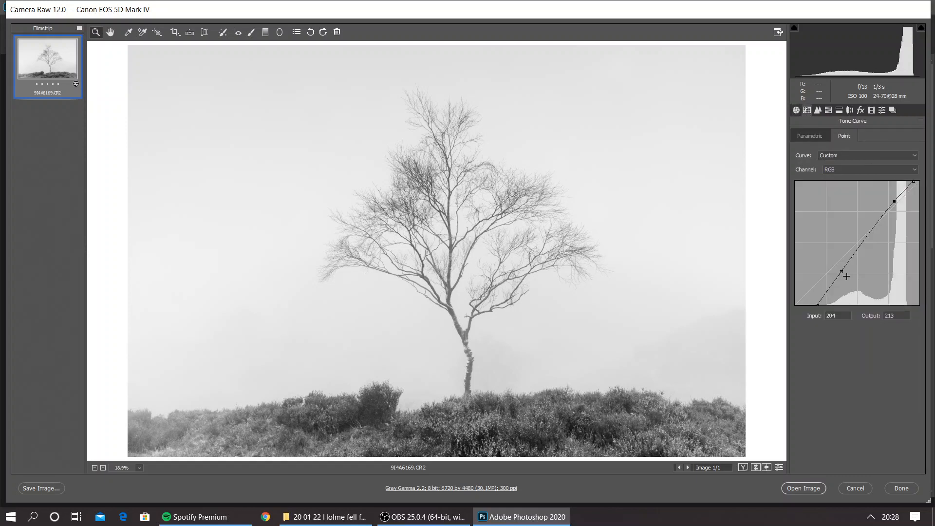
pyautogui.moveTo(843, 270); pyautogui.dragTo(844, 271)
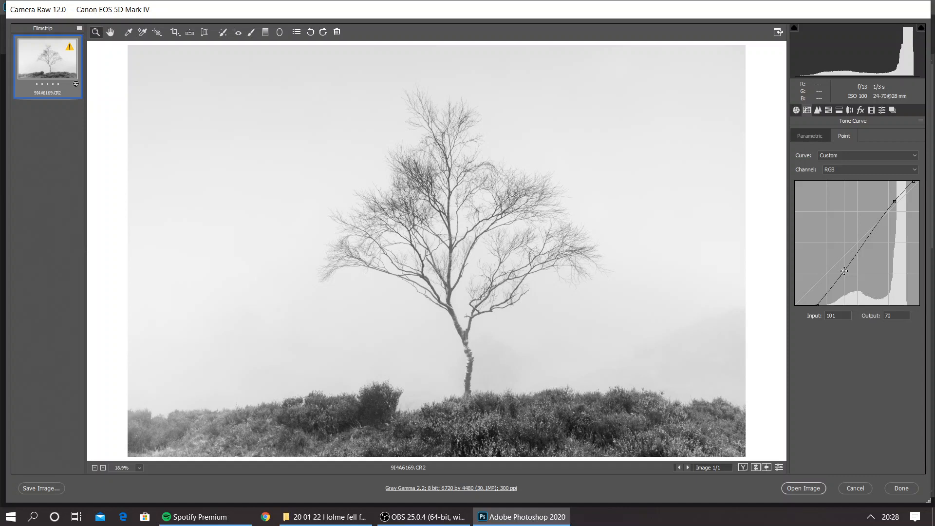
pyautogui.moveTo(895, 201); pyautogui.dragTo(888, 208)
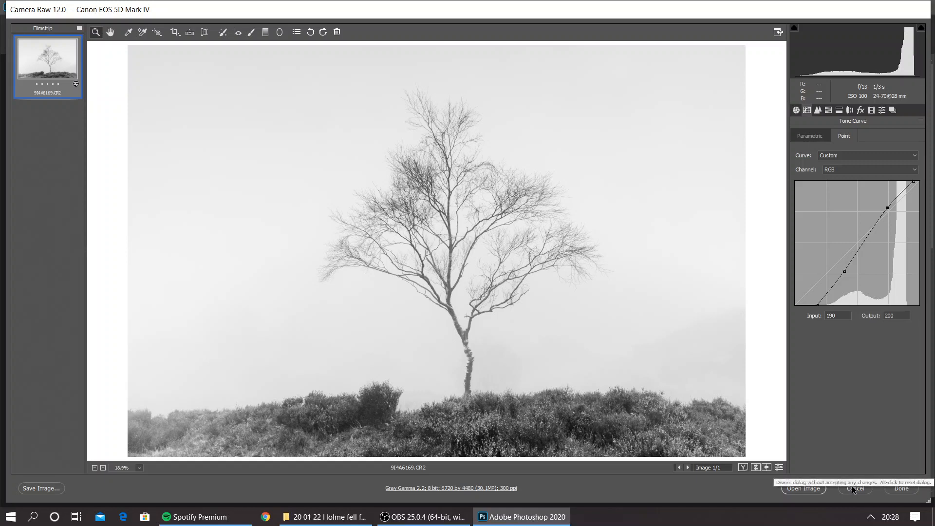
pyautogui.click(797, 110)
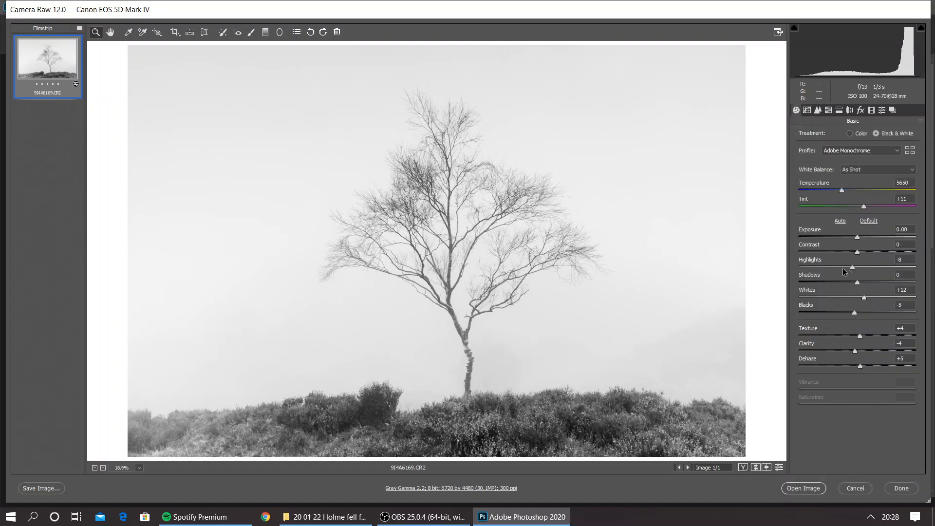
# - Open the processed photo in Photoshop and add two duplicates of the background layer
pyautogui.click(805, 489)
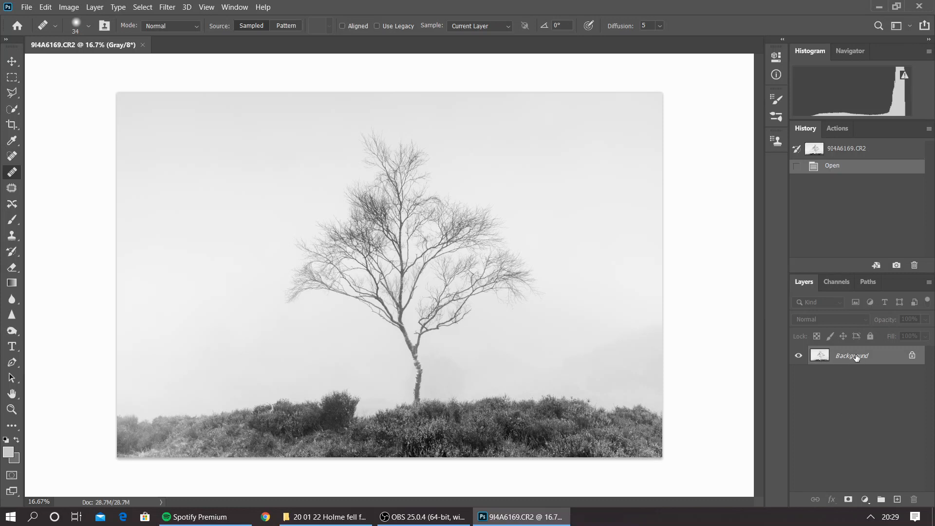
pyautogui.moveTo(856, 357); pyautogui.dragTo(899, 501)
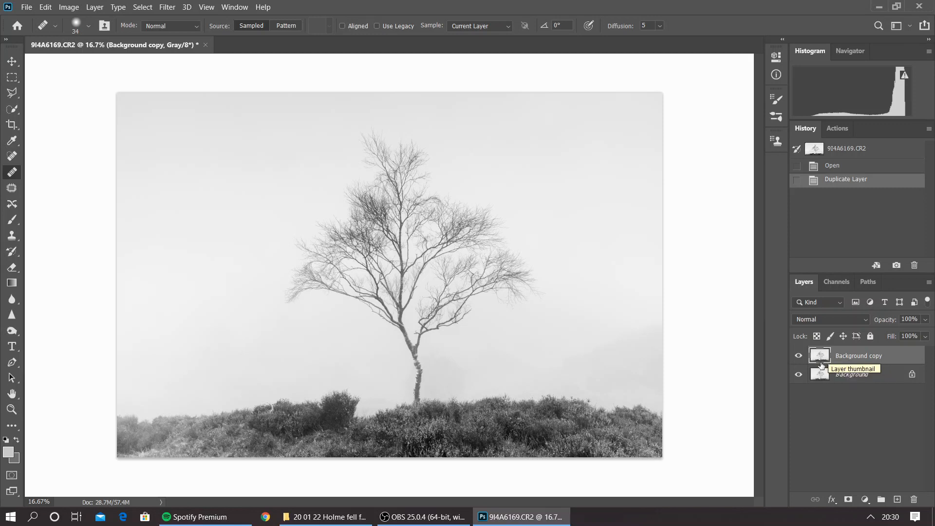
pyautogui.moveTo(852, 358); pyautogui.dragTo(898, 499)
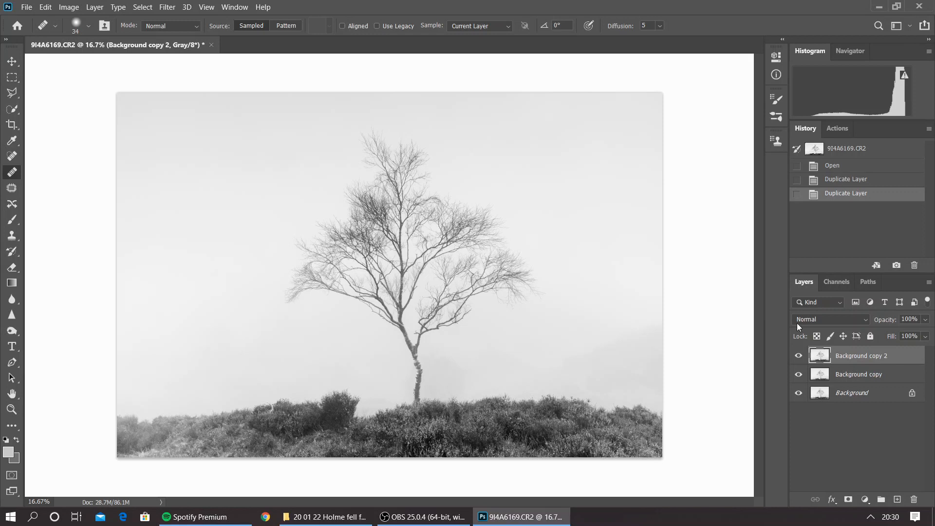
# - Brighten the top layer copy with a Camera Raw Filter tone curve through 221/235 and 185/198, and compare it with the layers below
pyautogui.click(169, 9)
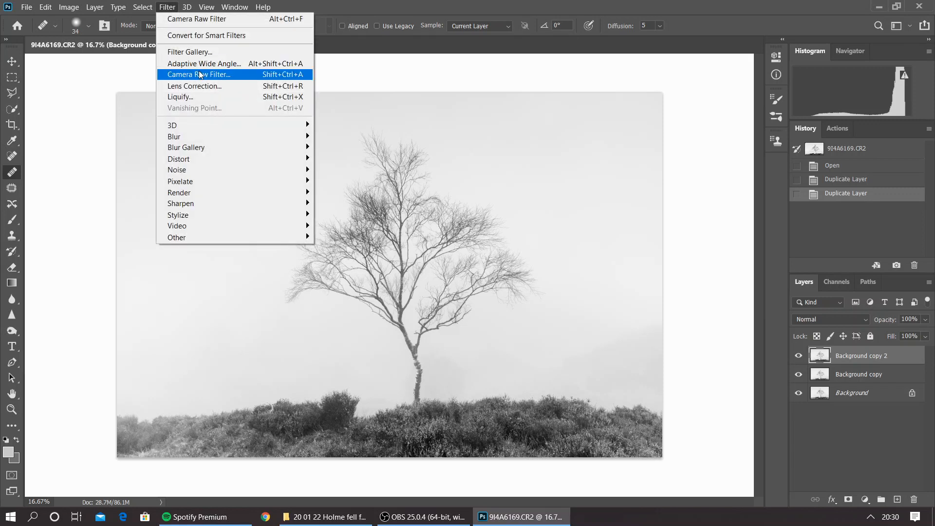
pyautogui.click(218, 75)
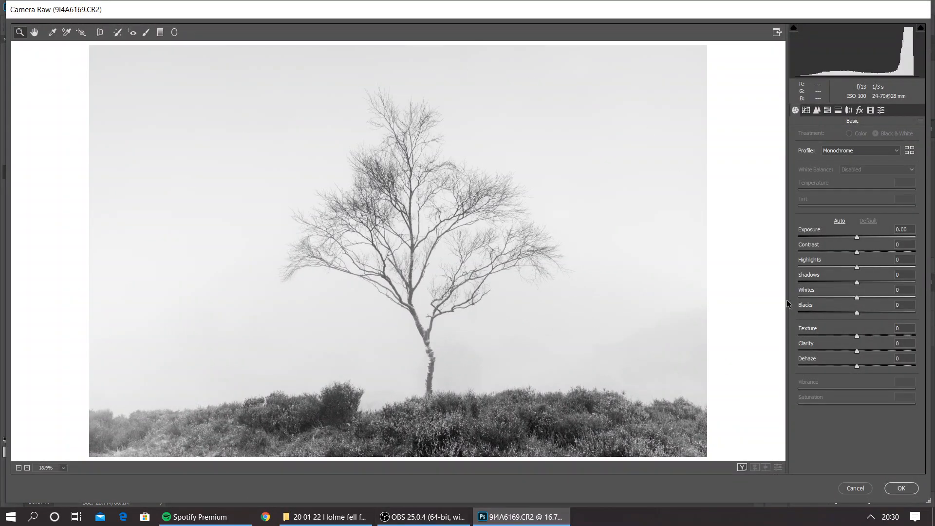
pyautogui.click(807, 110)
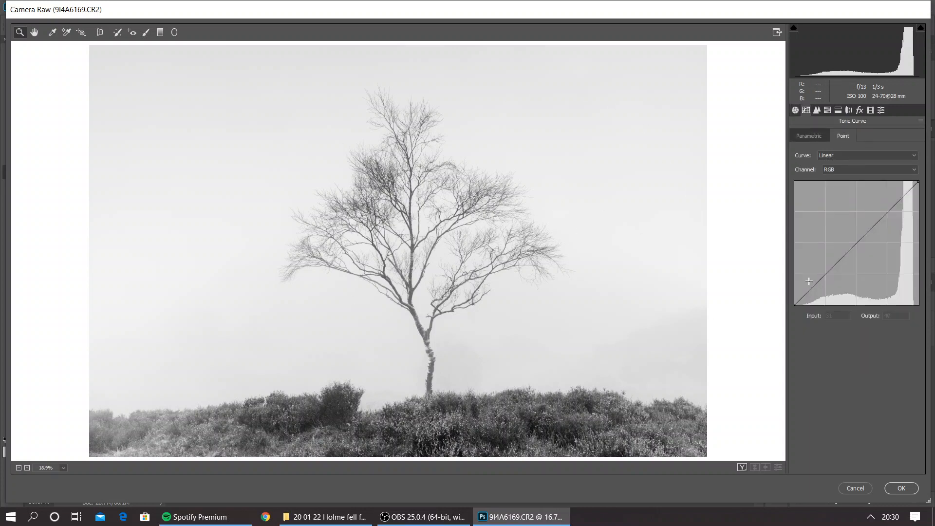
pyautogui.click(918, 182)
pyautogui.moveTo(917, 182); pyautogui.dragTo(915, 181)
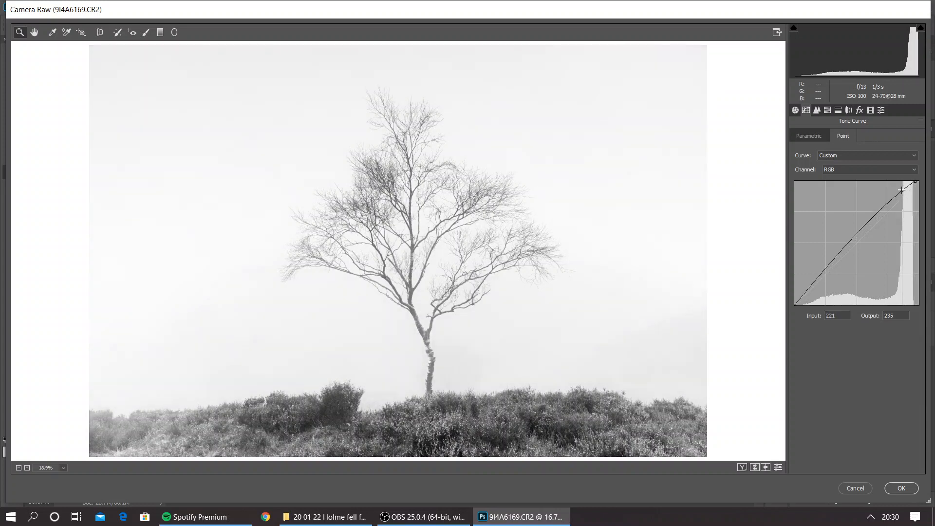
pyautogui.click(903, 191)
pyautogui.click(885, 208)
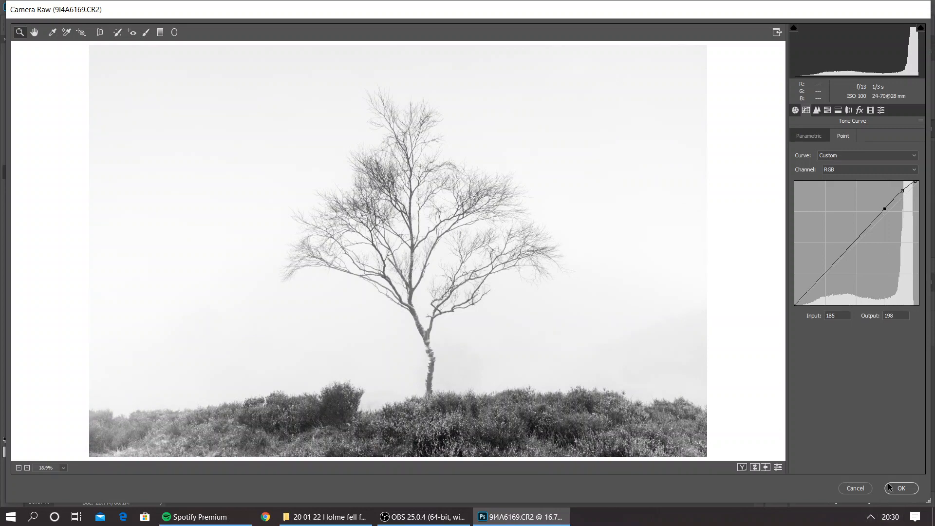
pyautogui.click(902, 488)
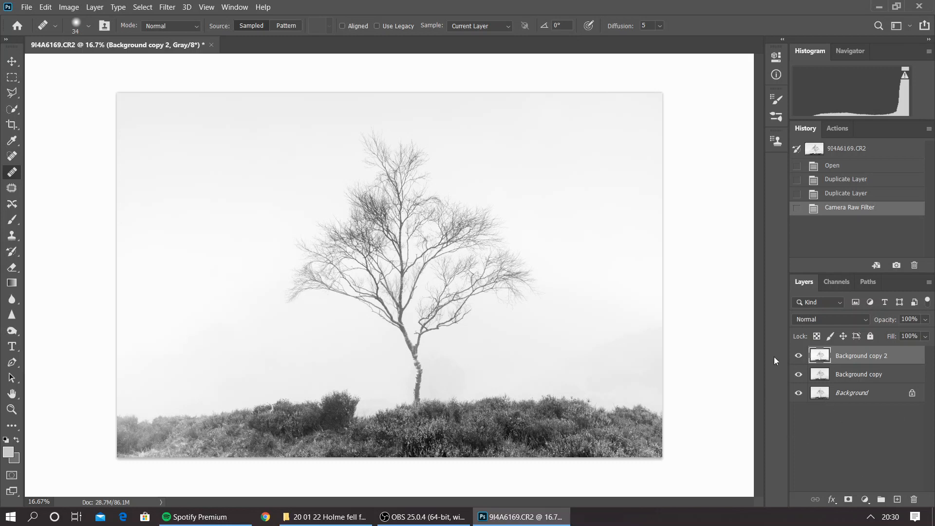
pyautogui.click(799, 356)
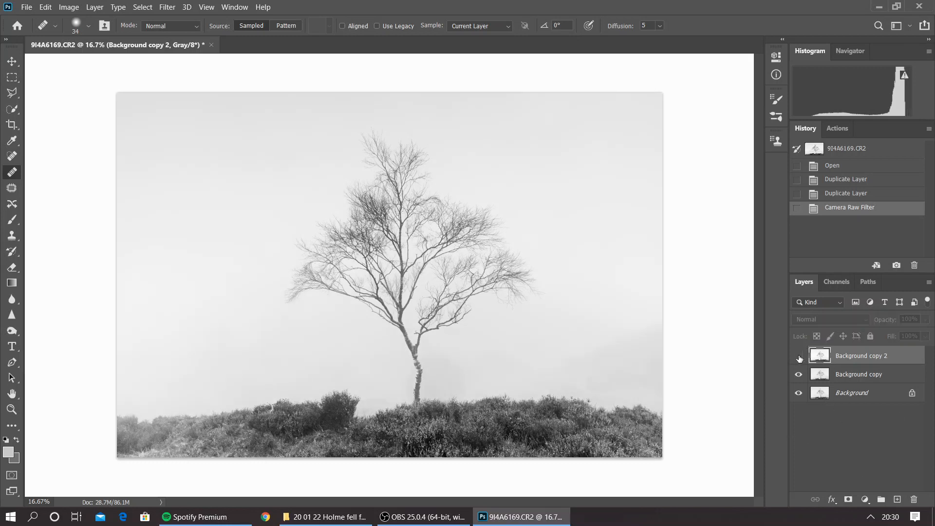
pyautogui.click(799, 356)
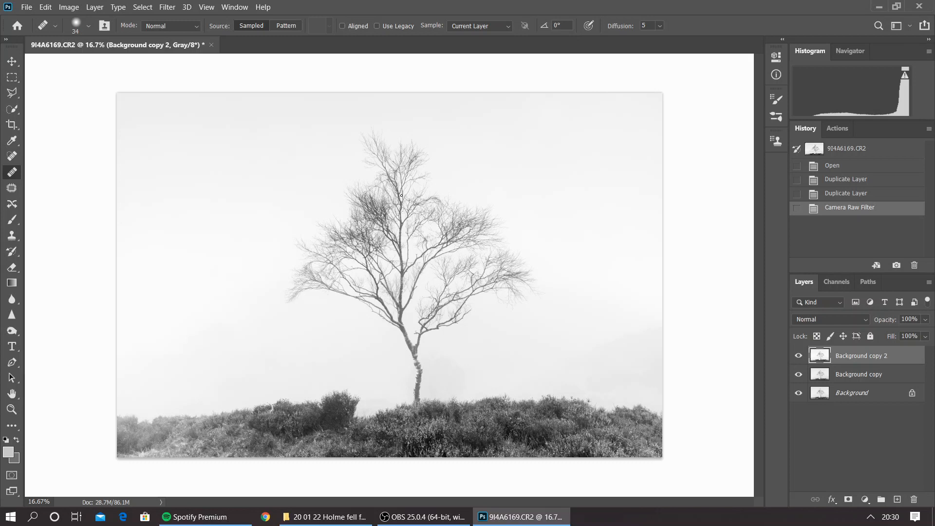
# - Set up a crop of the photo using the 4 : 5 (8 : 10) ratio swapped to landscape, 5 by 4
pyautogui.click(12, 125)
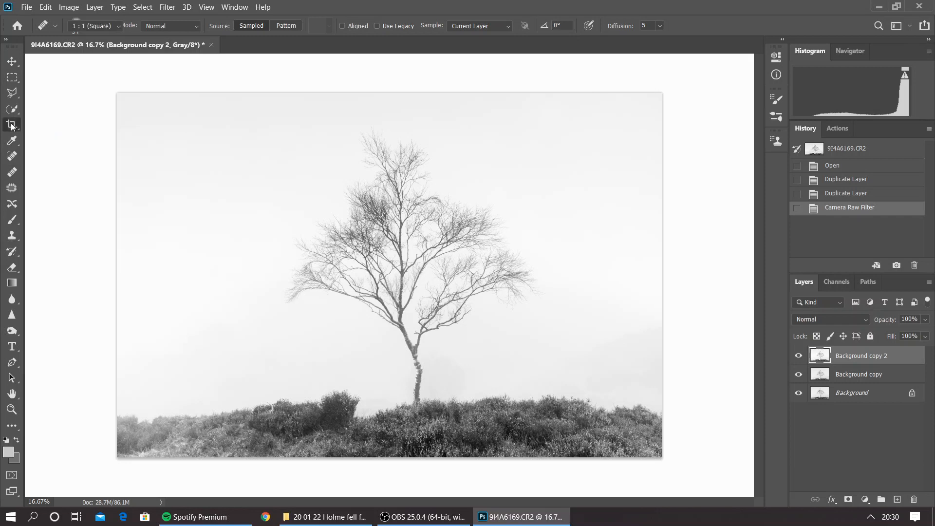
pyautogui.click(119, 28)
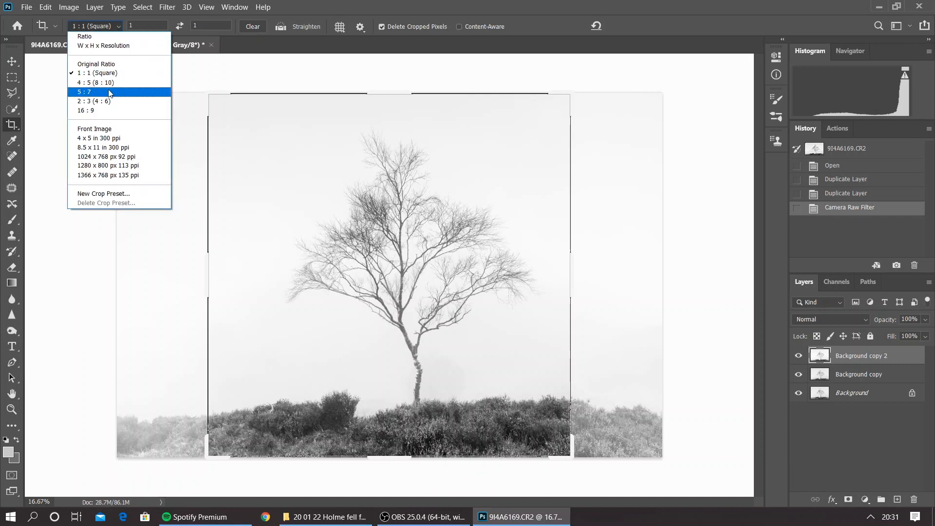
pyautogui.click(112, 102)
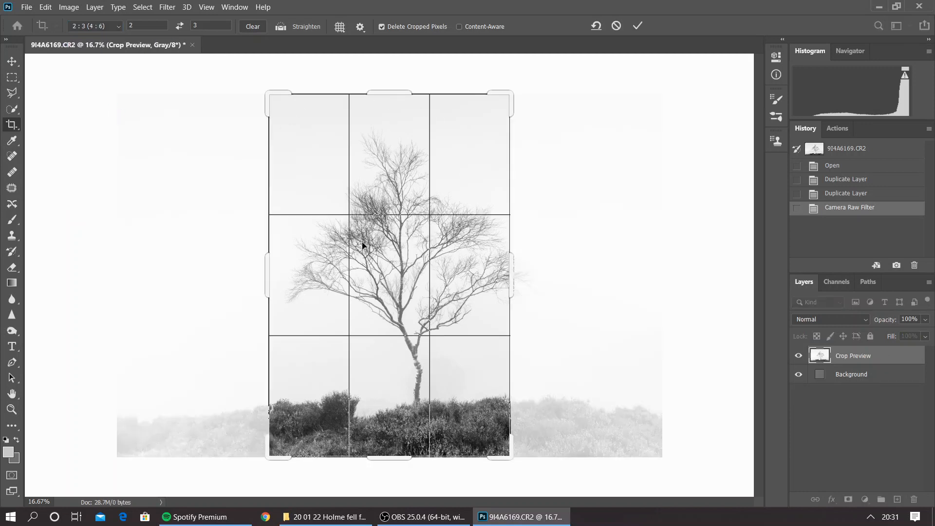
pyautogui.click(179, 26)
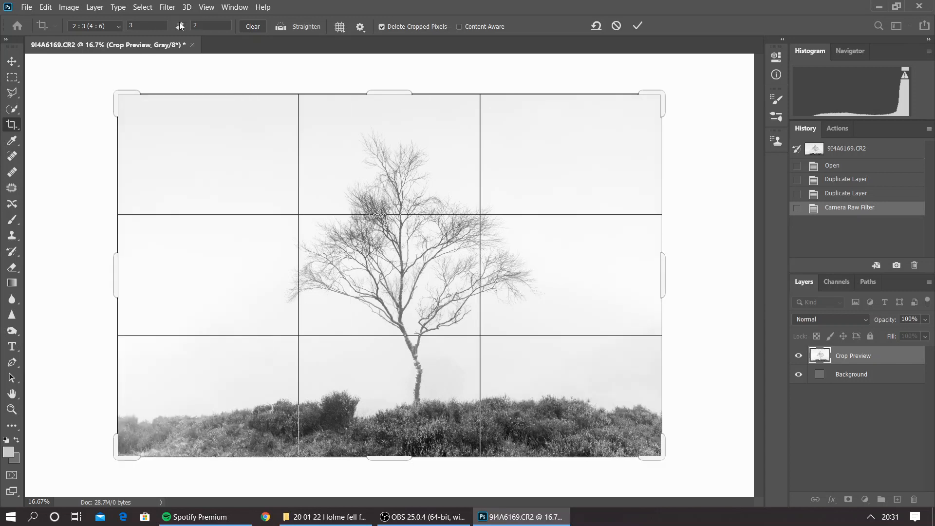
pyautogui.click(179, 25)
pyautogui.click(179, 26)
pyautogui.click(117, 25)
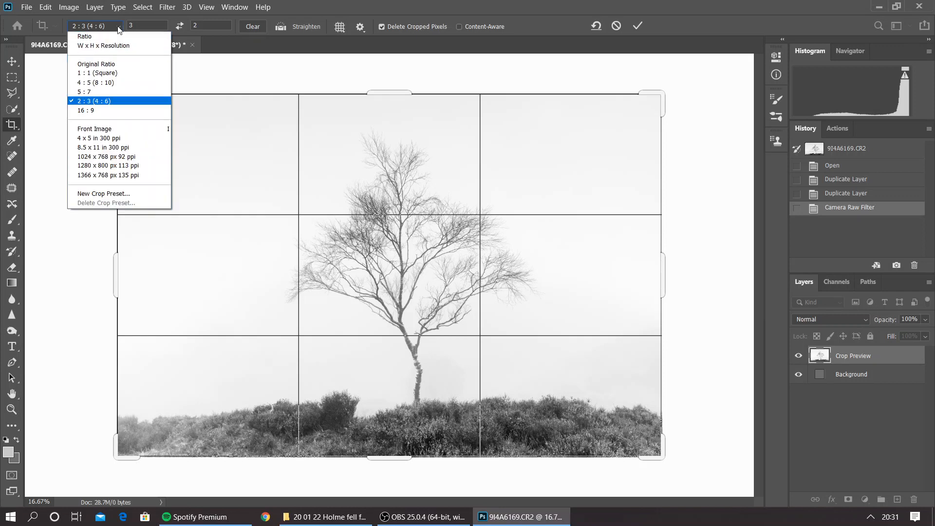
pyautogui.click(121, 84)
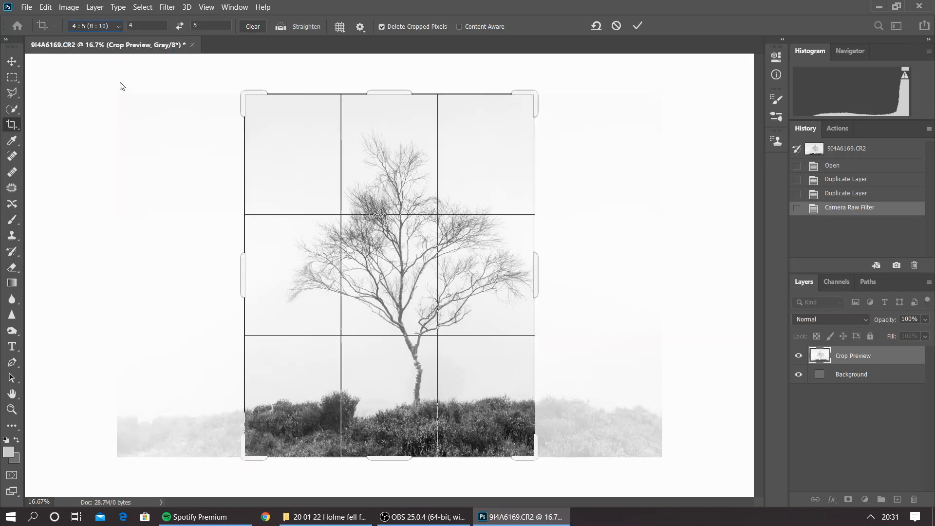
pyautogui.click(180, 26)
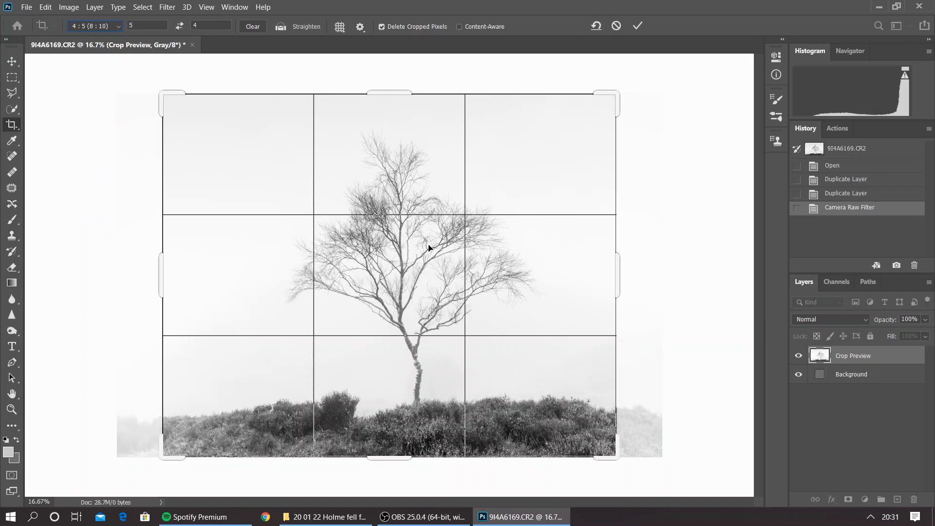
# - Position the full-height crop frame around the tree, apply the crop, and compare the top layer with those below
pyautogui.moveTo(429, 249); pyautogui.dragTo(417, 249)
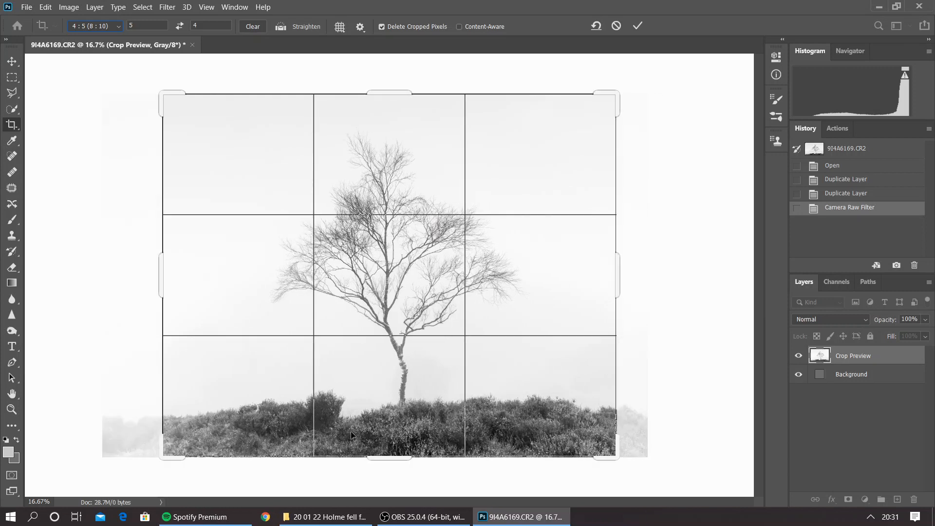
pyautogui.moveTo(615, 92); pyautogui.dragTo(603, 102)
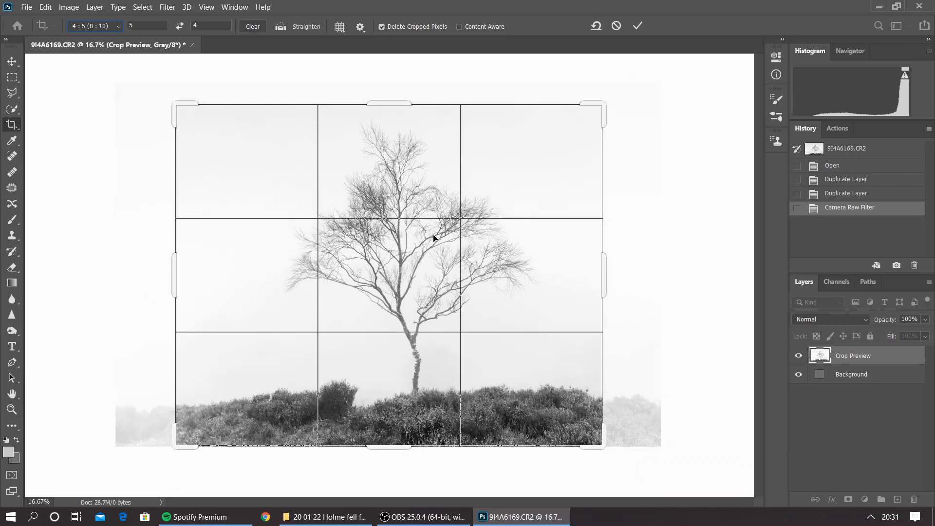
pyautogui.moveTo(432, 235); pyautogui.dragTo(445, 240)
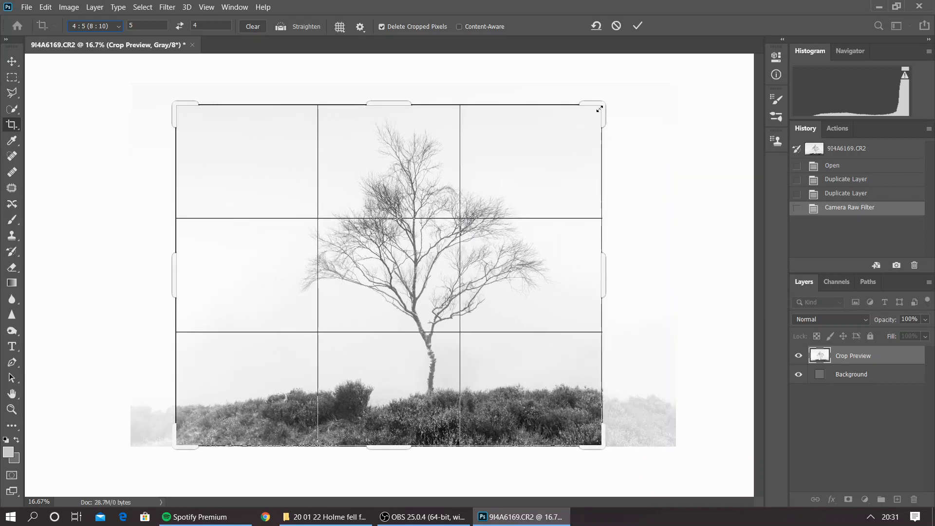
pyautogui.moveTo(601, 104); pyautogui.dragTo(615, 92)
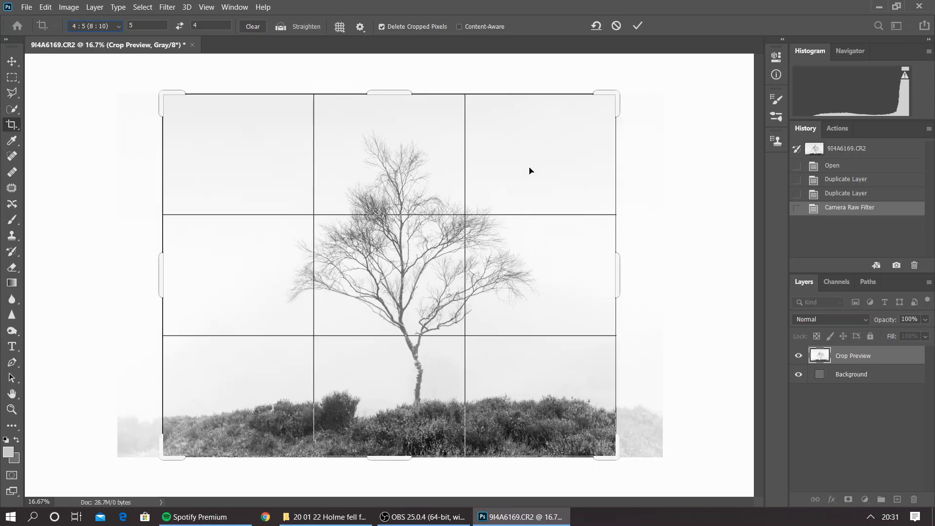
pyautogui.moveTo(457, 214); pyautogui.dragTo(452, 215)
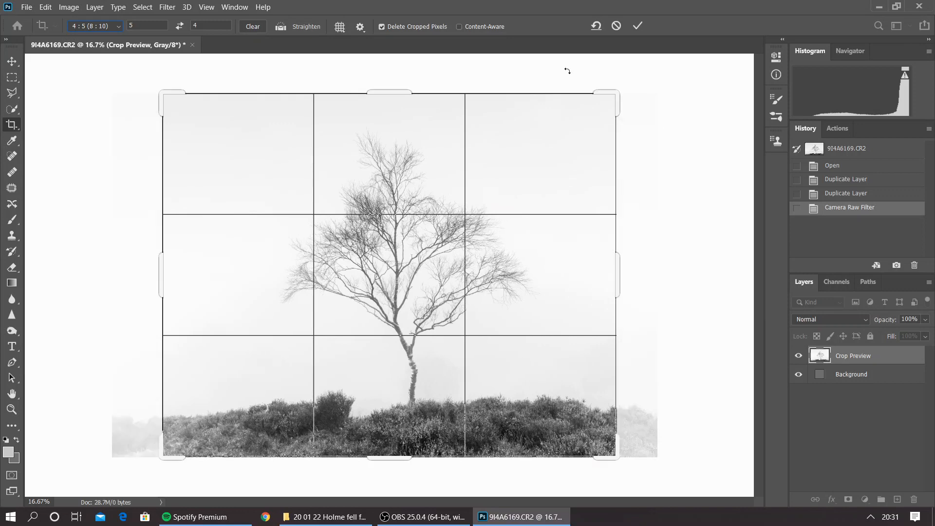
pyautogui.click(638, 26)
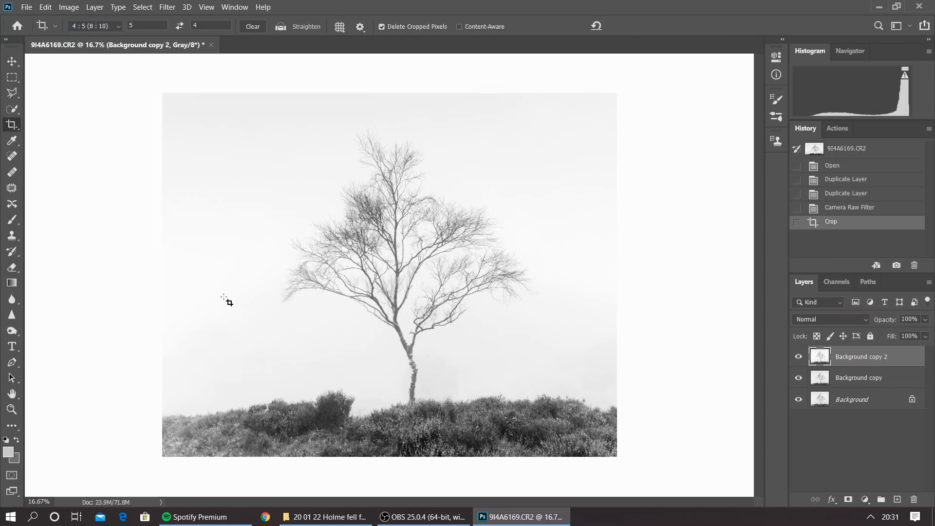
pyautogui.click(799, 358)
pyautogui.click(800, 358)
# - Choose the Clone Stamp tool and set its brush size to 1102 px
pyautogui.click(11, 237)
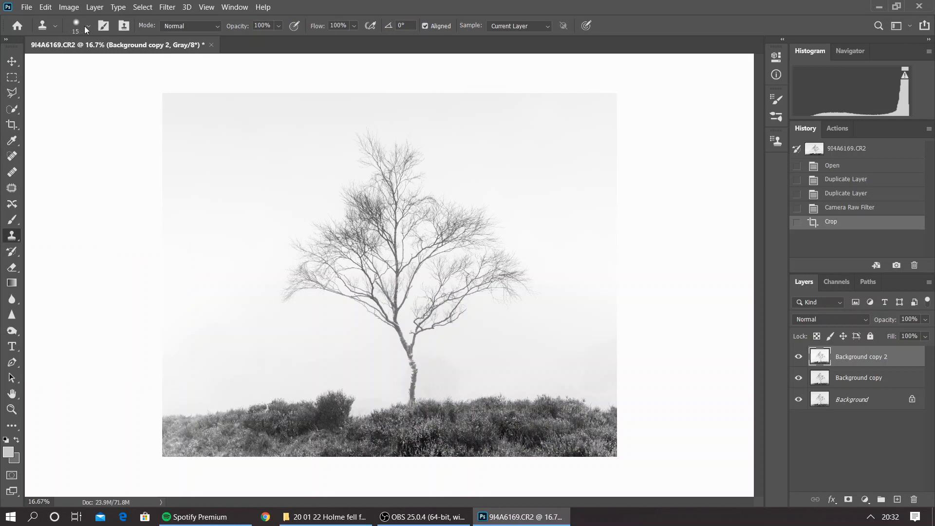
pyautogui.click(88, 26)
pyautogui.write('448')
pyautogui.press('Tab')
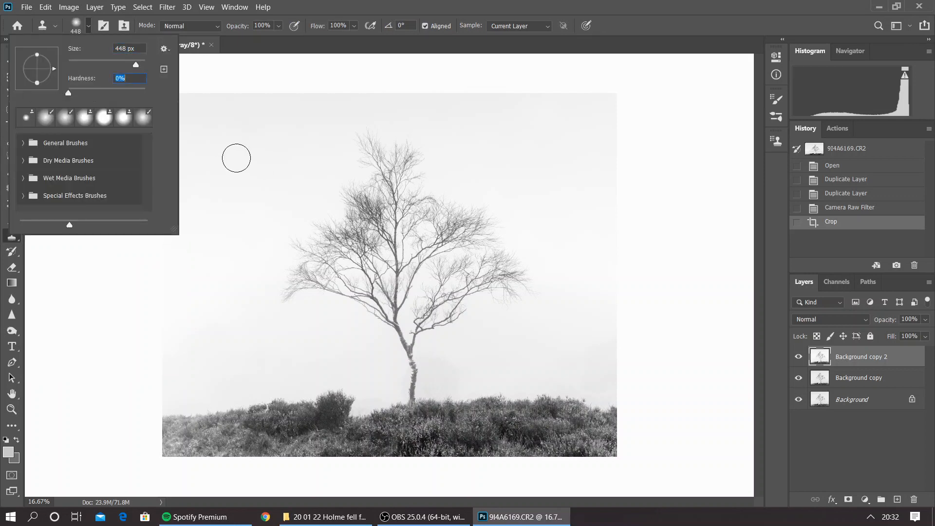
pyautogui.moveTo(136, 66); pyautogui.dragTo(142, 67)
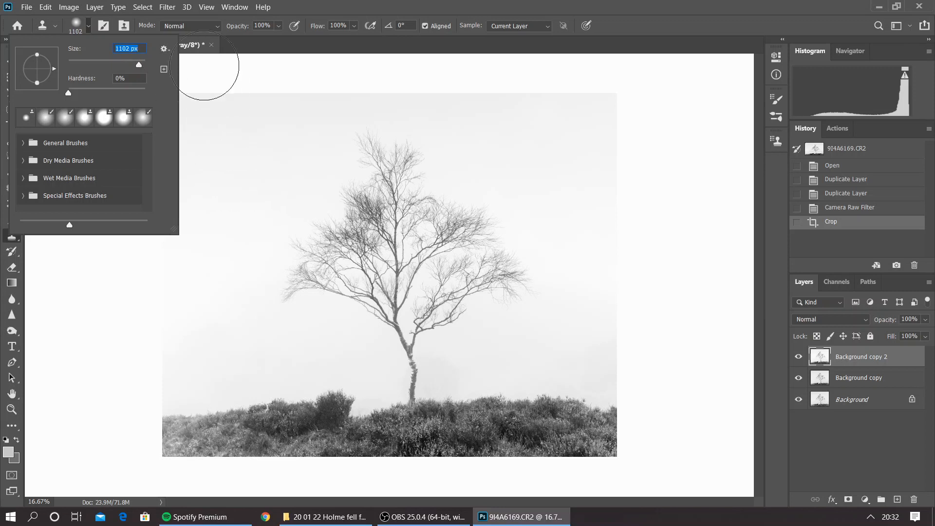
# - Set the Clone Stamp to Darken mode at 35% opacity and sample the sky near the photo's left edge as the source
pyautogui.click(214, 26)
pyautogui.click(210, 72)
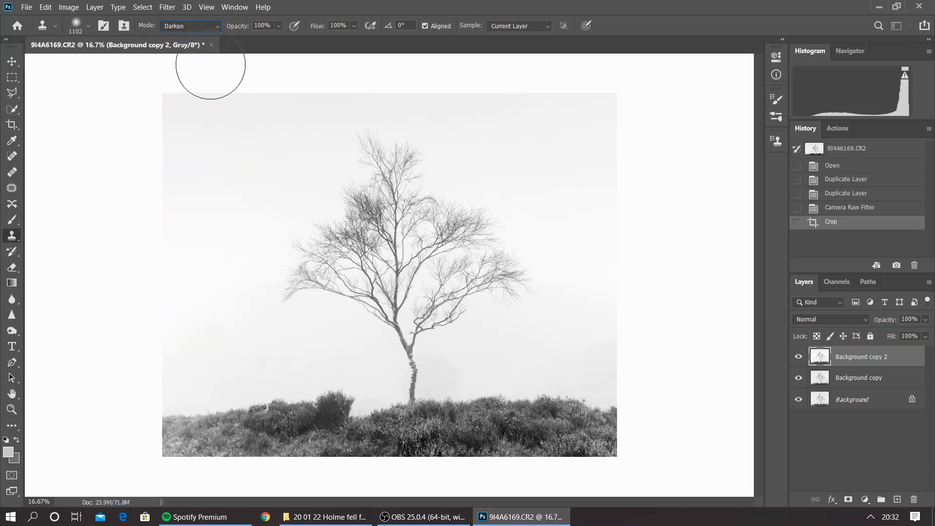
pyautogui.click(279, 27)
pyautogui.moveTo(261, 39); pyautogui.dragTo(256, 39)
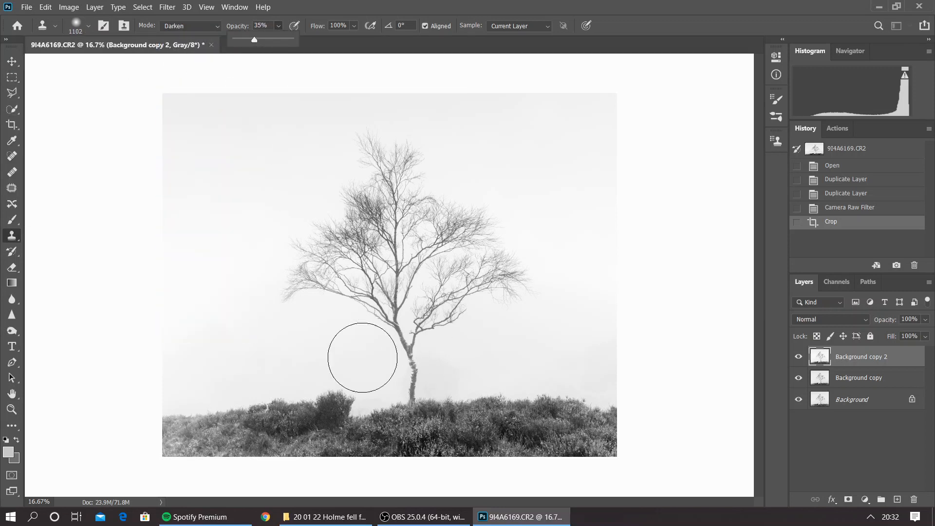
pyautogui.keyDown('alt'); pyautogui.click(199, 247); pyautogui.keyUp('alt')
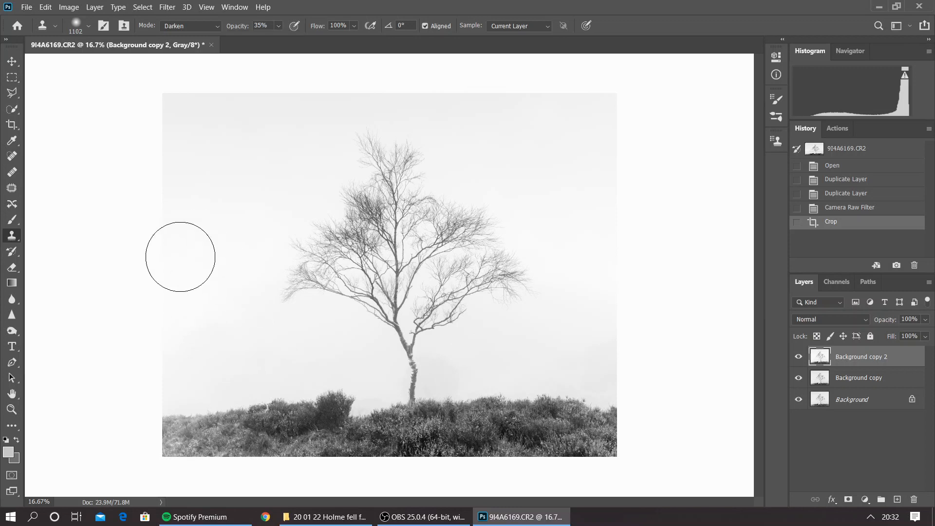
# - Clone darker sky down over the bright area along the photo's left edge, resampling the source from the sky near that edge
pyautogui.moveTo(180, 257)
pyautogui.mouseDown()
pyautogui.moveTo(156, 251)
pyautogui.moveTo(165, 288)
pyautogui.moveTo(158, 214)
pyautogui.moveTo(163, 324)
pyautogui.mouseUp()
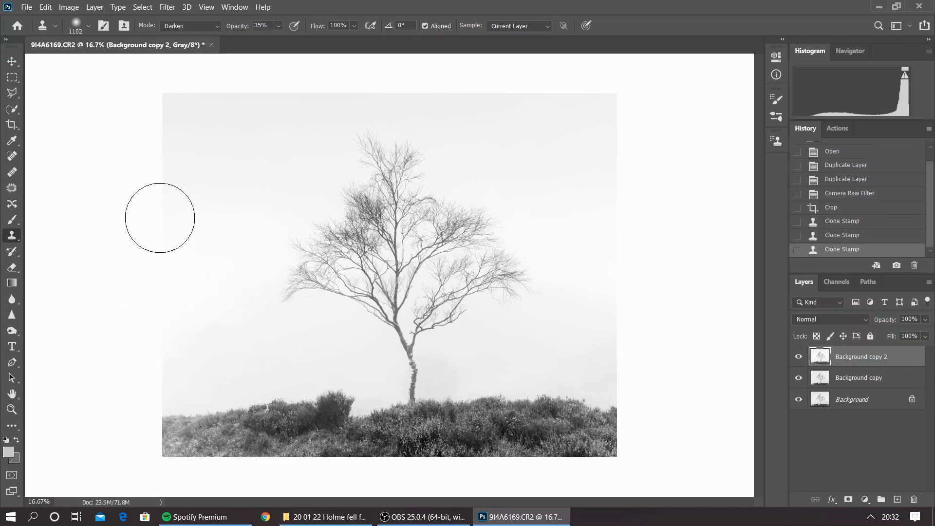
pyautogui.moveTo(160, 217)
pyautogui.mouseDown()
pyautogui.moveTo(177, 252)
pyautogui.moveTo(164, 347)
pyautogui.moveTo(171, 276)
pyautogui.moveTo(148, 242)
pyautogui.moveTo(169, 238)
pyautogui.moveTo(156, 324)
pyautogui.mouseUp()
pyautogui.keyDown('alt'); pyautogui.click(192, 206); pyautogui.keyUp('alt')
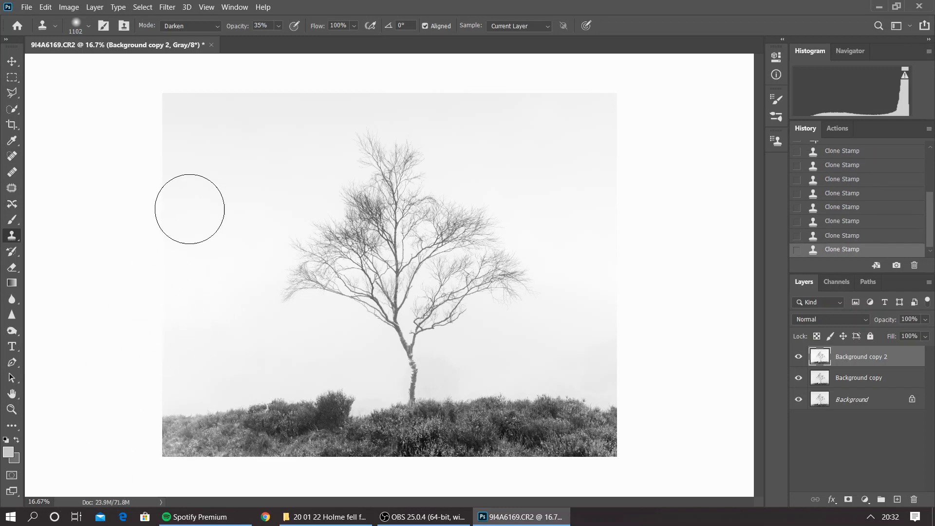
pyautogui.moveTo(190, 209)
pyautogui.mouseDown()
pyautogui.moveTo(166, 241)
pyautogui.moveTo(178, 324)
pyautogui.moveTo(171, 380)
pyautogui.mouseUp()
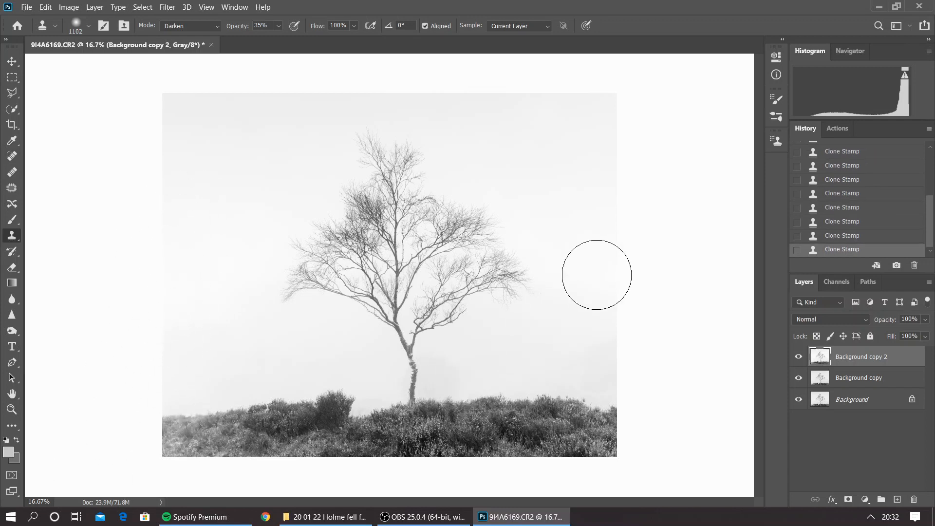
# - Darken the sky along the photo's right edge with cloned tone, resampling nearby sky, and touch up the left edge once more
pyautogui.moveTo(597, 274)
pyautogui.mouseDown()
pyautogui.moveTo(610, 320)
pyautogui.moveTo(608, 241)
pyautogui.moveTo(627, 292)
pyautogui.mouseUp()
pyautogui.moveTo(631, 272)
pyautogui.mouseDown()
pyautogui.moveTo(612, 275)
pyautogui.moveTo(629, 282)
pyautogui.mouseUp()
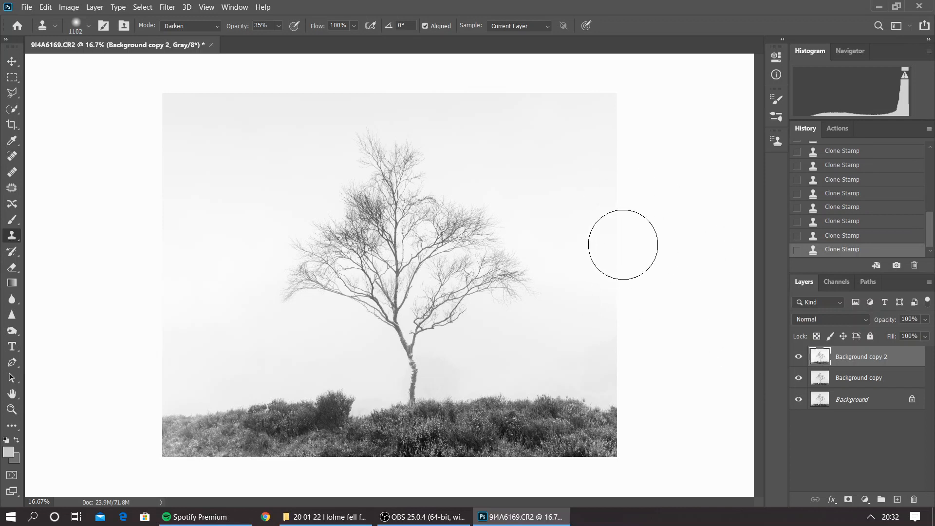
pyautogui.keyDown('alt'); pyautogui.click(604, 204); pyautogui.keyUp('alt')
pyautogui.moveTo(607, 223); pyautogui.dragTo(620, 265)
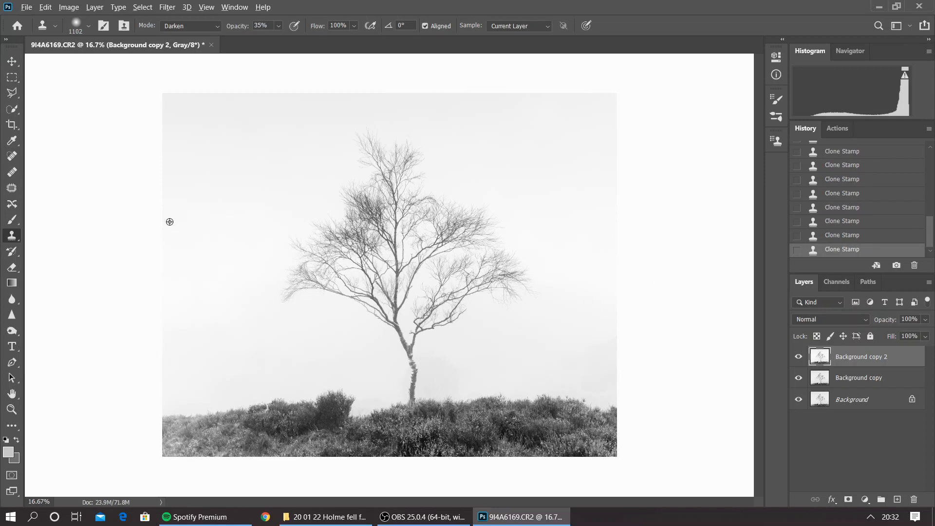
pyautogui.moveTo(156, 268)
pyautogui.mouseDown()
pyautogui.moveTo(171, 307)
pyautogui.moveTo(157, 277)
pyautogui.mouseUp()
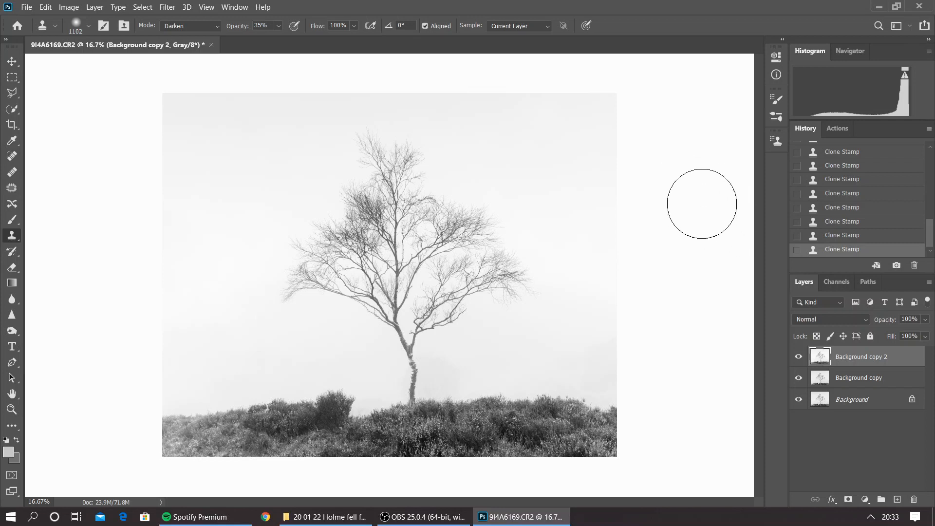
# - Delete the Background copy layer after checking the image without the top layer, and make Background copy 2 visible and active again
pyautogui.click(799, 357)
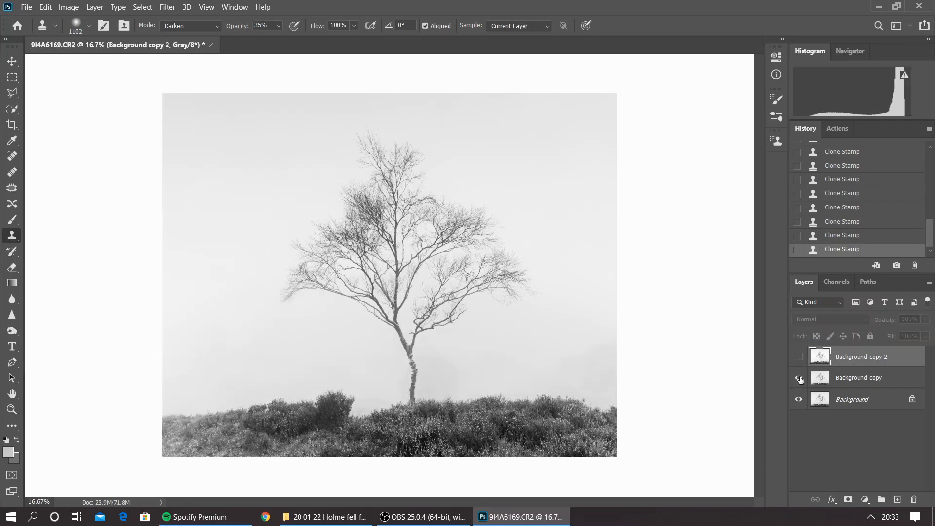
pyautogui.click(800, 378)
pyautogui.click(854, 384)
pyautogui.moveTo(853, 384); pyautogui.dragTo(914, 499)
pyautogui.click(799, 356)
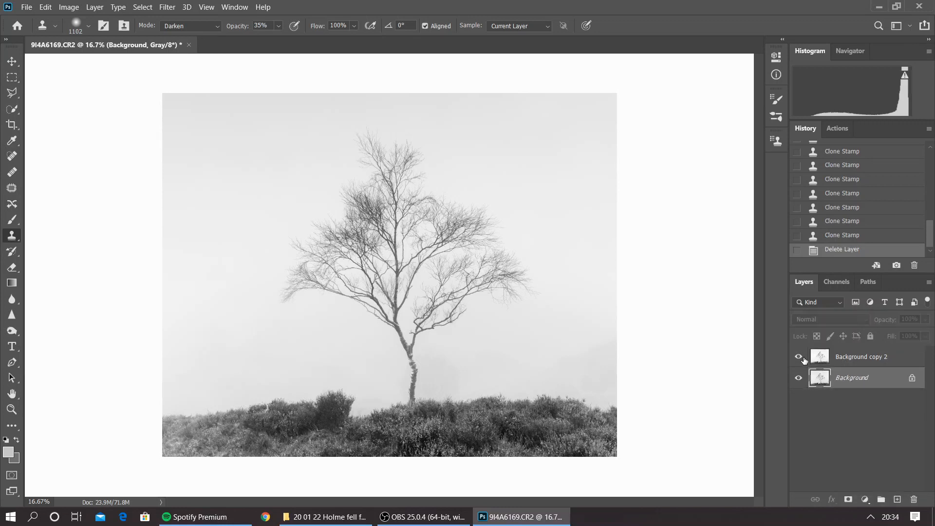
pyautogui.click(853, 359)
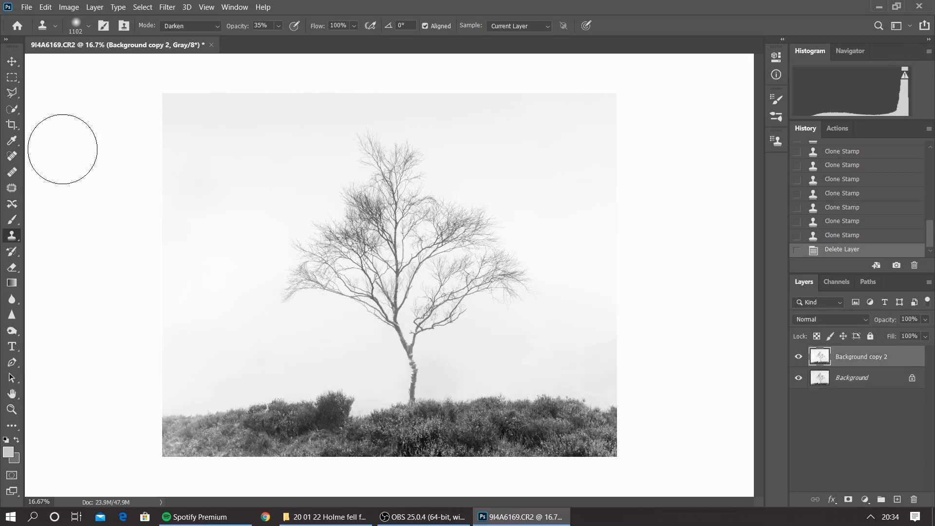
# - Save the layered image in the Pictures folder as the Photoshop file 9I4A6169.psd
pyautogui.click(27, 9)
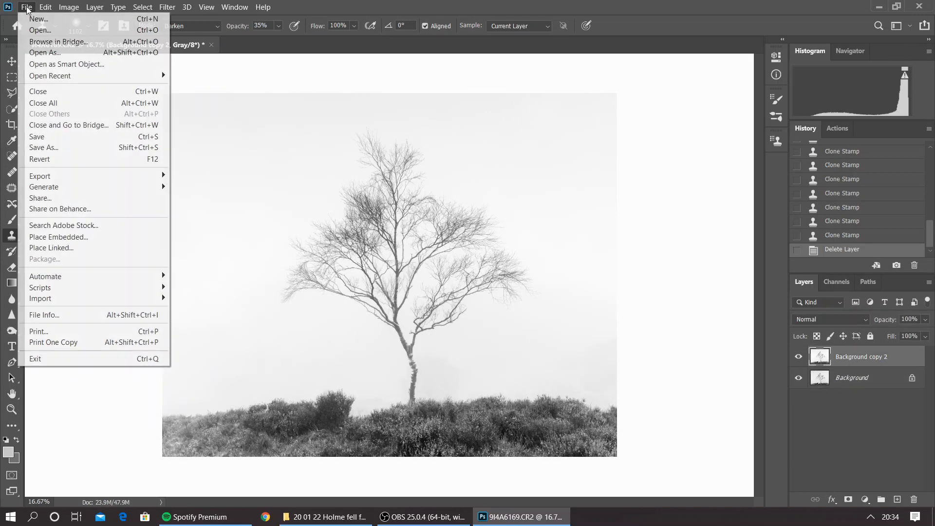
pyautogui.click(77, 149)
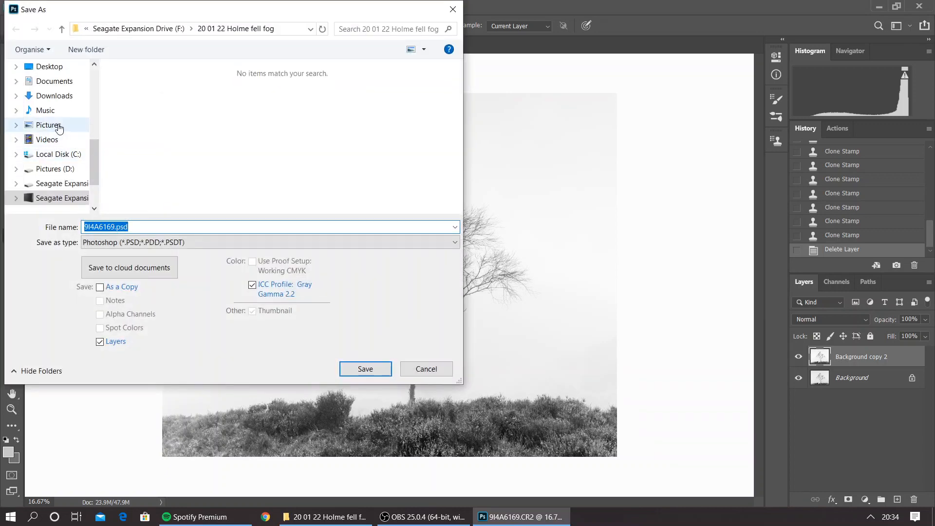
pyautogui.click(48, 125)
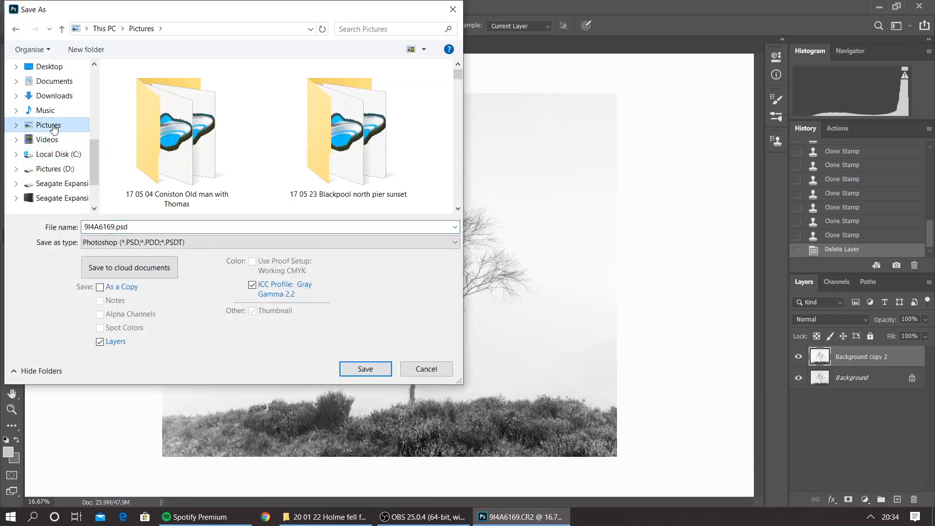
pyautogui.click(149, 226)
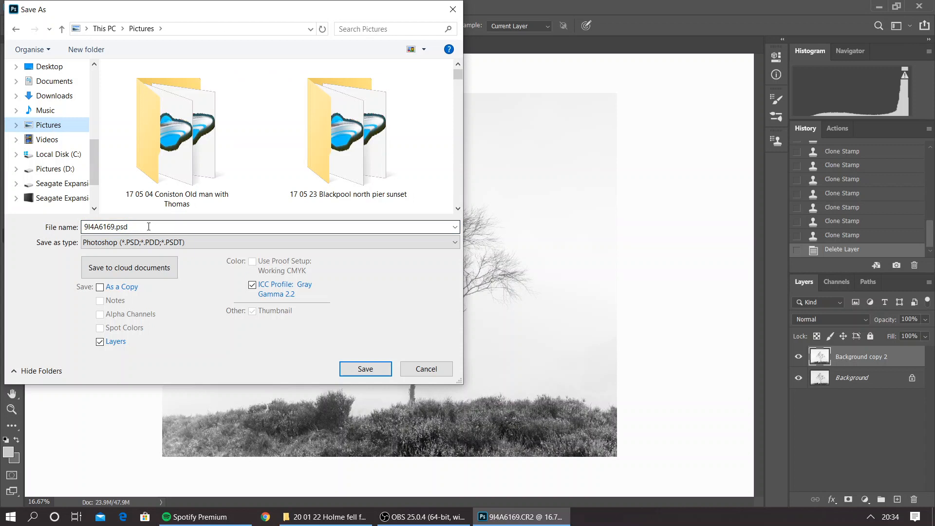
pyautogui.doubleClick(149, 227)
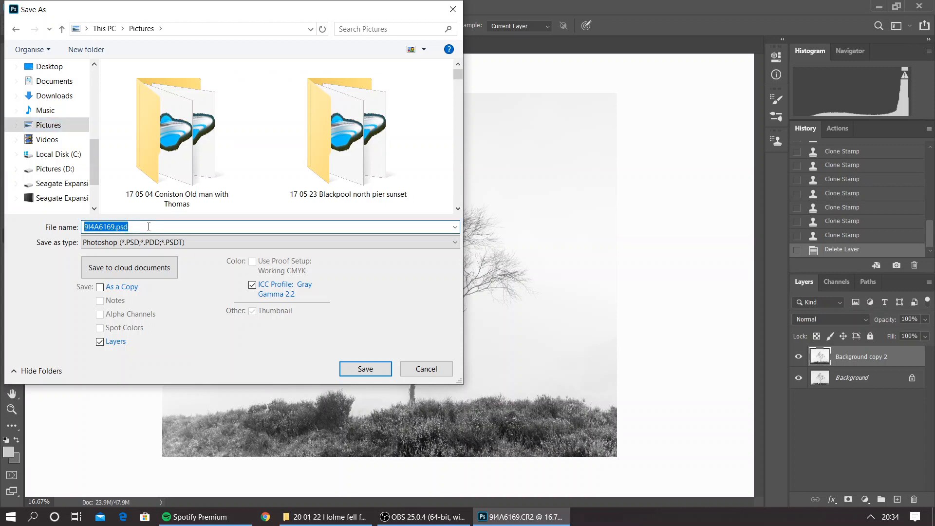
pyautogui.click(148, 226)
pyautogui.click(367, 370)
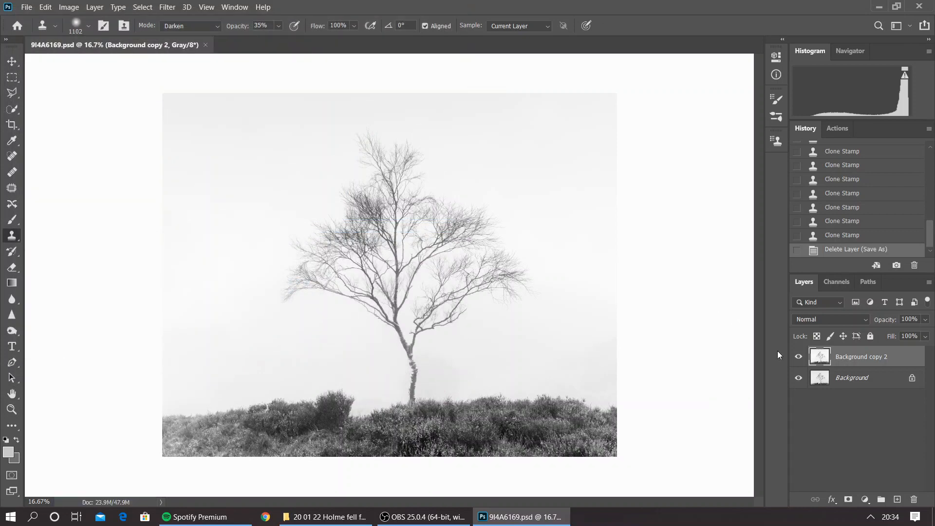
# - Flatten the image and save it in the Pictures folder as 9I4A6169.jpg, a JPEG at maximum quality 12
pyautogui.click(88, 8)
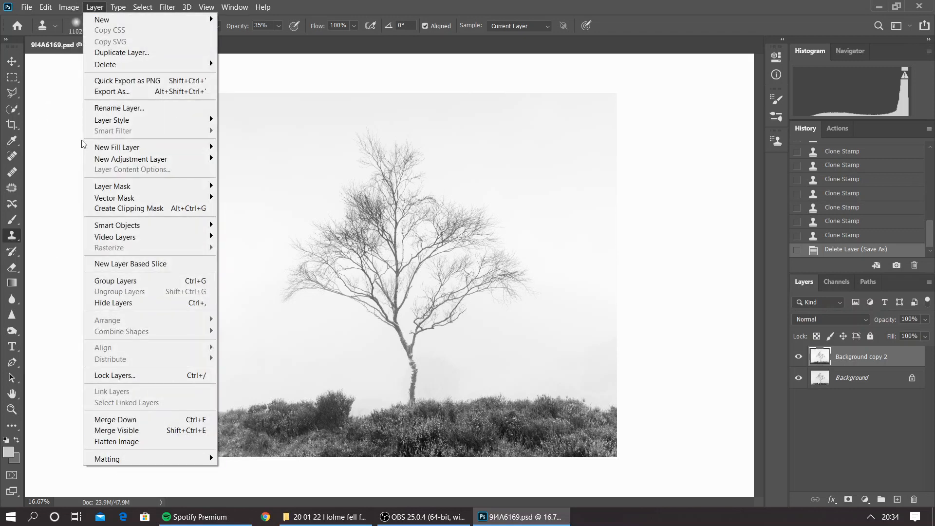
pyautogui.click(123, 442)
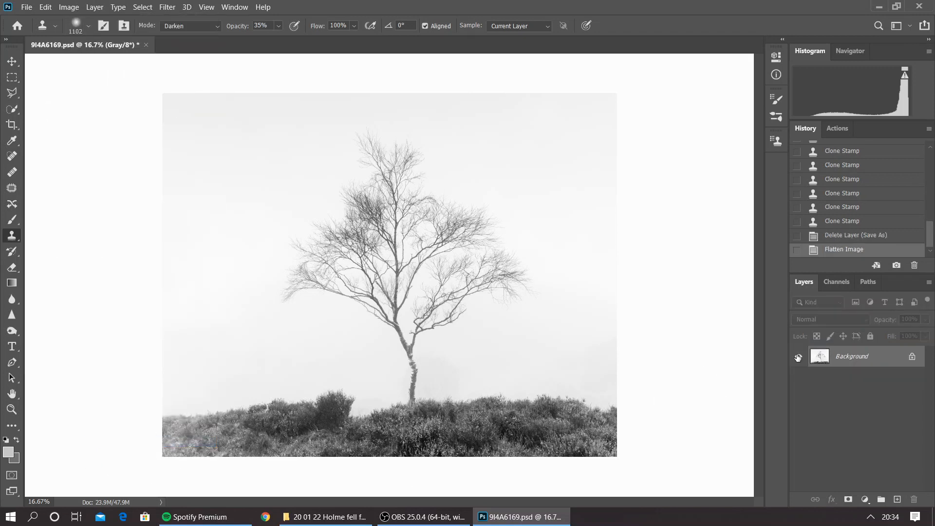
pyautogui.click(27, 8)
pyautogui.click(58, 148)
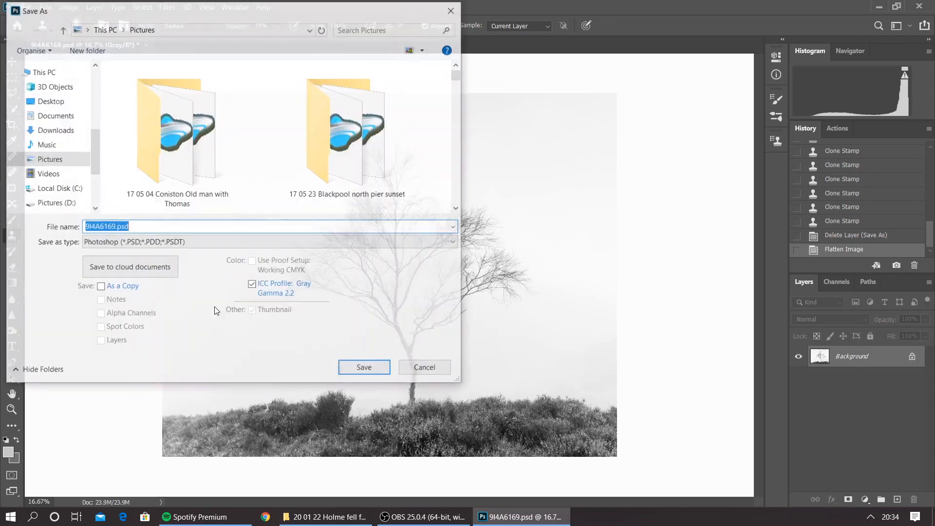
pyautogui.click(197, 245)
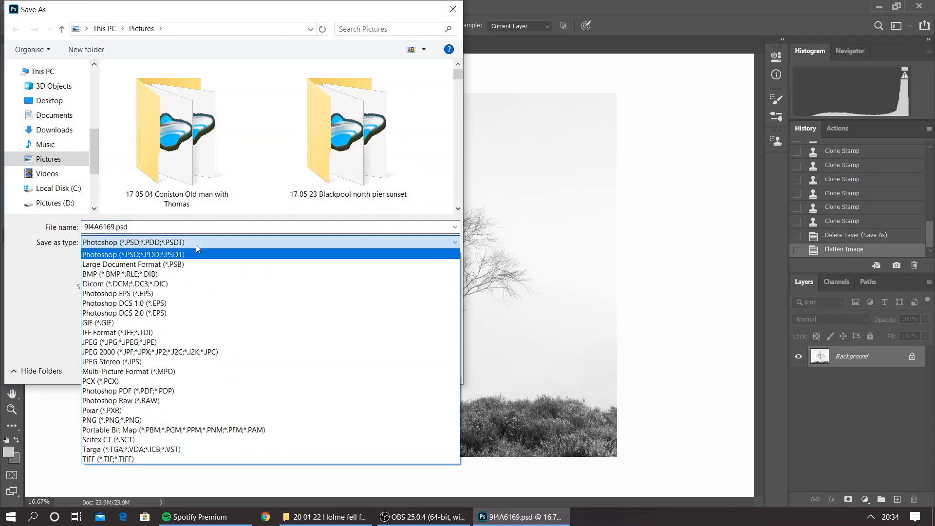
pyautogui.click(181, 343)
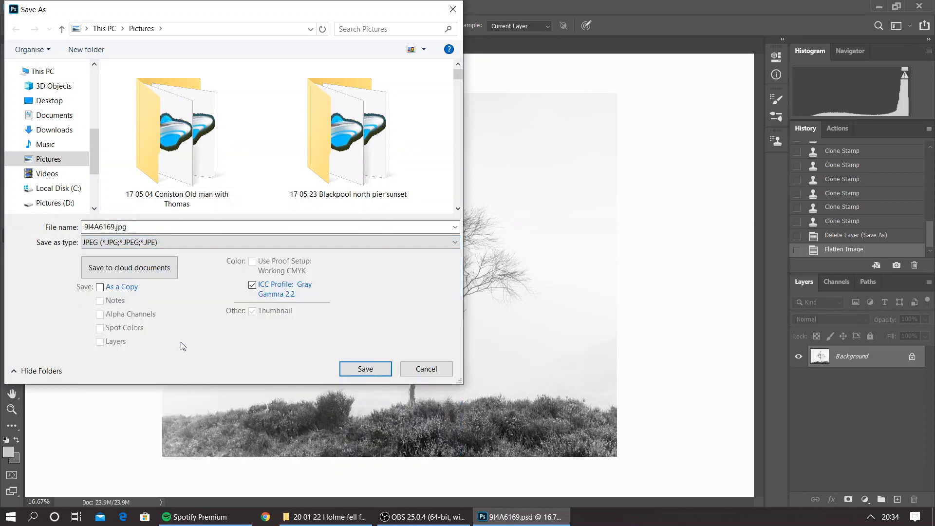
pyautogui.click(366, 369)
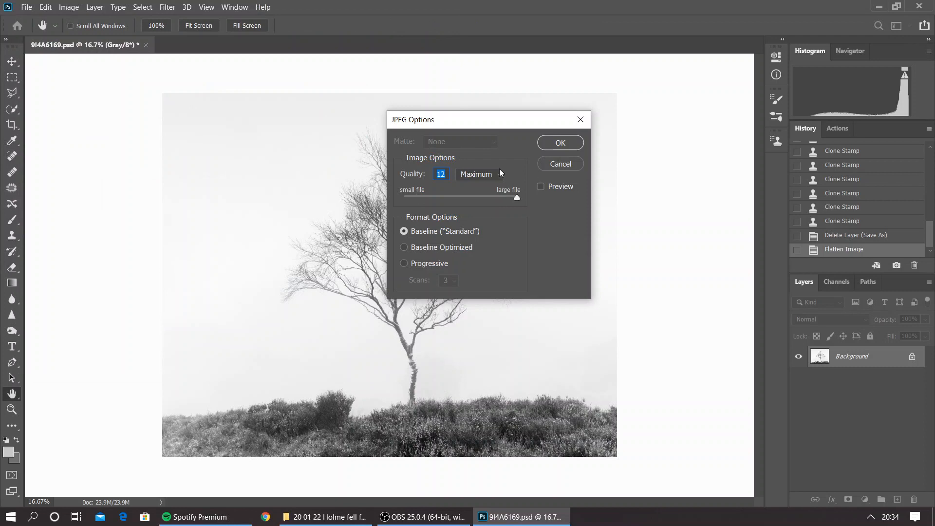
pyautogui.click(561, 143)
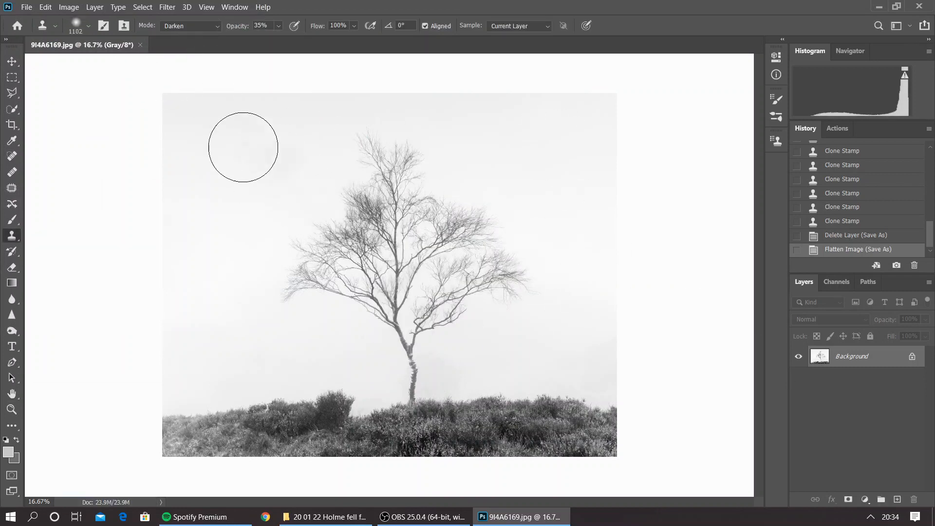
# - Resize the image to a resolution of 72 pixels/inch and a width of 1280 pixels
pyautogui.click(69, 7)
pyautogui.click(100, 91)
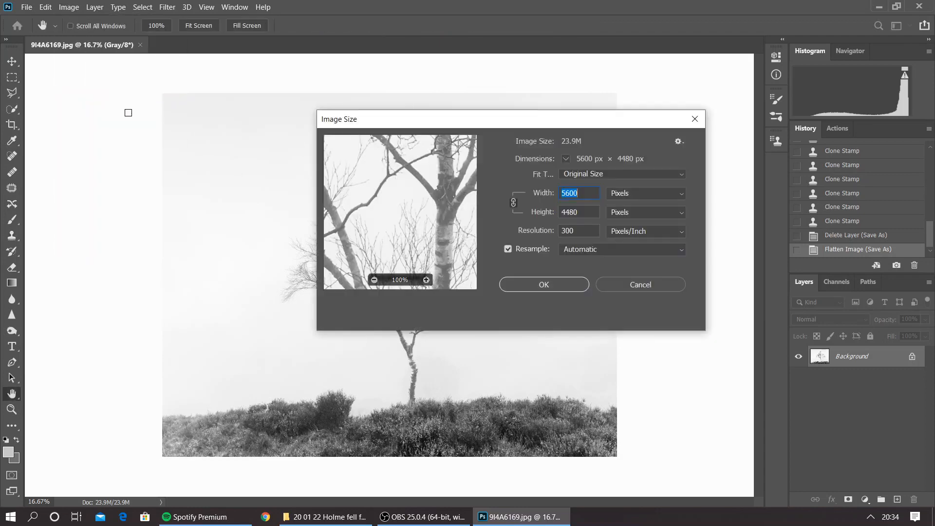
pyautogui.doubleClick(591, 230)
pyautogui.write('72')
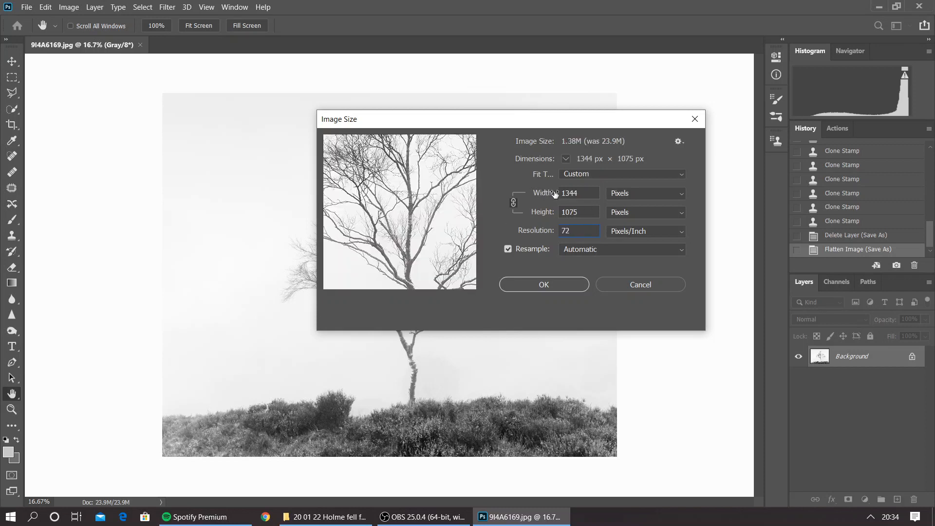
pyautogui.click(553, 193)
pyautogui.write('1280')
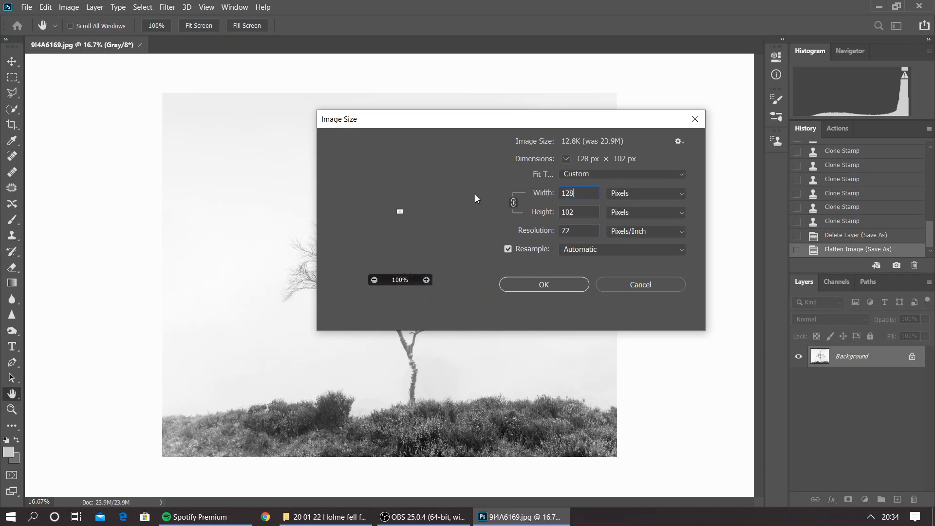
pyautogui.click(549, 281)
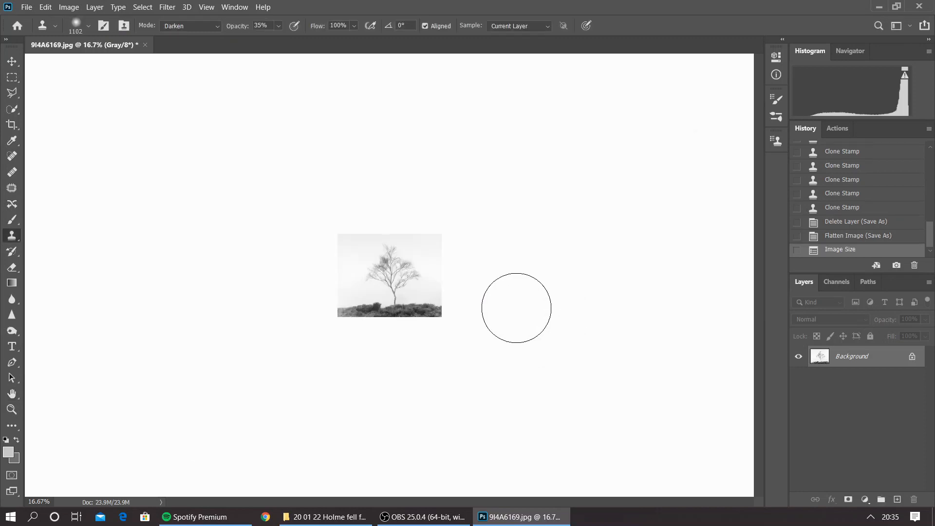
pyautogui.scroll(5, 392, 254)
pyautogui.scroll(2, 393, 253)
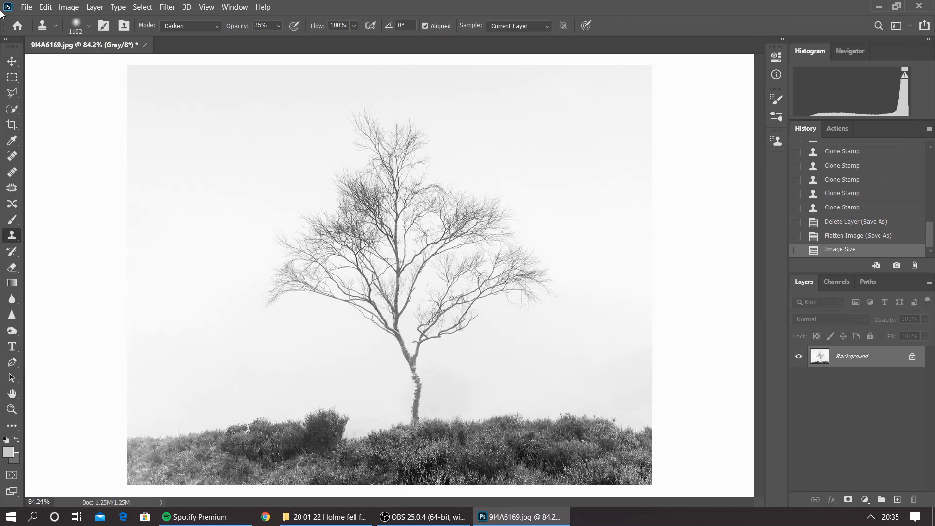
# - Save the resized image as a JPEG named 9I4A6169 1280 at maximum quality 12 and close the document
pyautogui.click(26, 7)
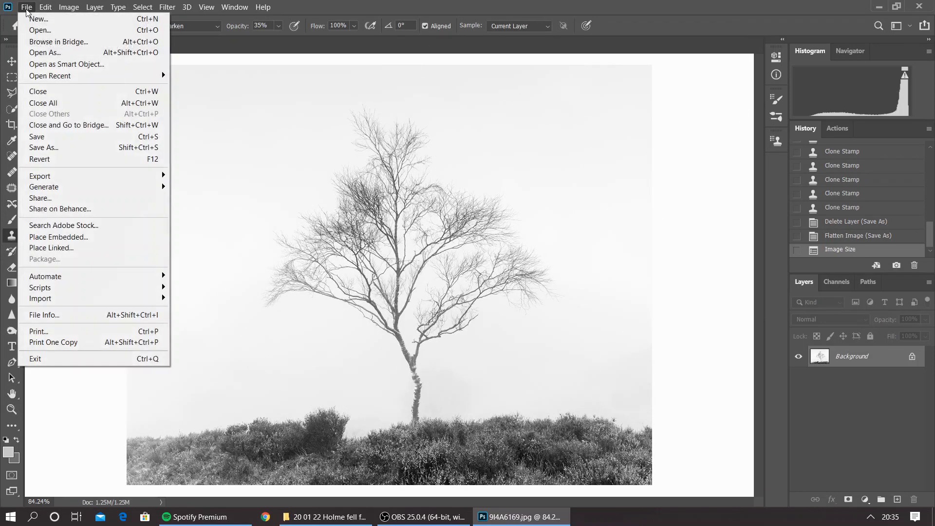
pyautogui.click(75, 148)
pyautogui.click(156, 226)
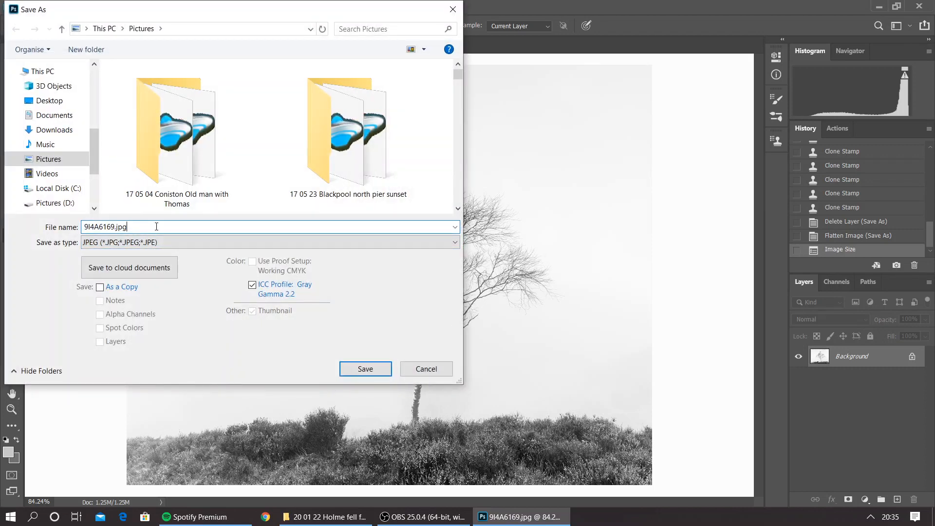
pyautogui.press('BackSpace')
pyautogui.press('BackSpace')
pyautogui.press('BackSpace')
pyautogui.press('BackSpace')
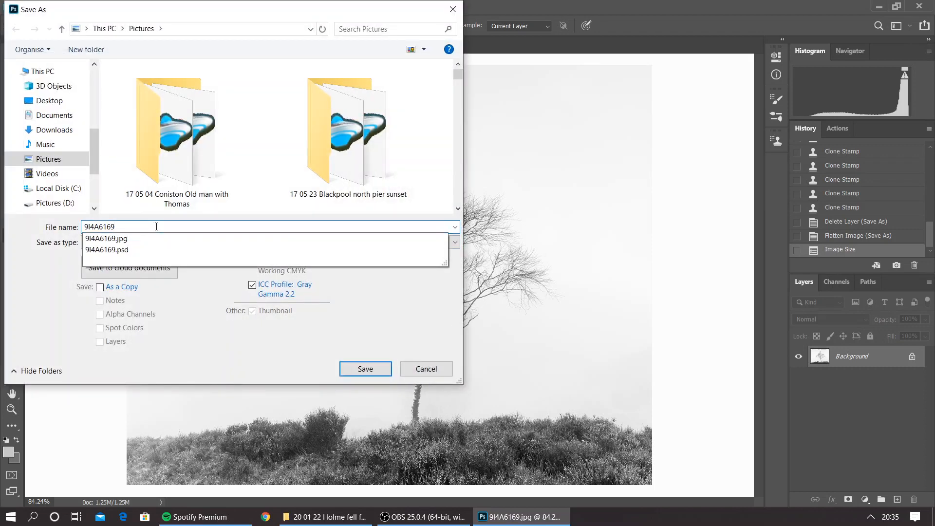
pyautogui.write('1280')
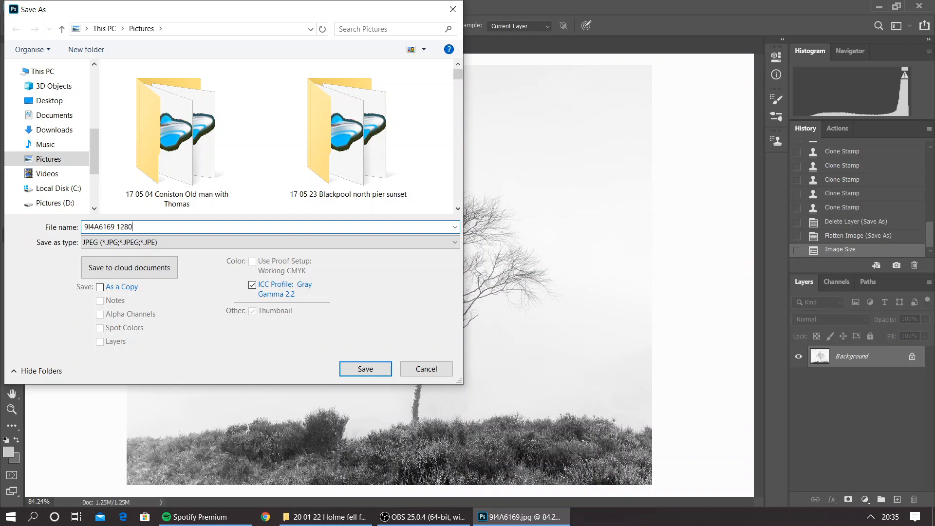
pyautogui.click(374, 372)
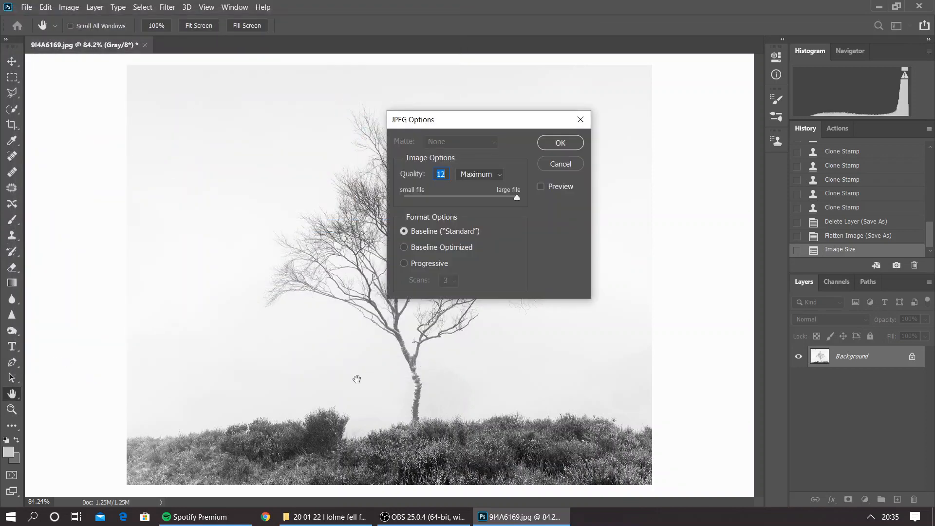
pyautogui.click(580, 141)
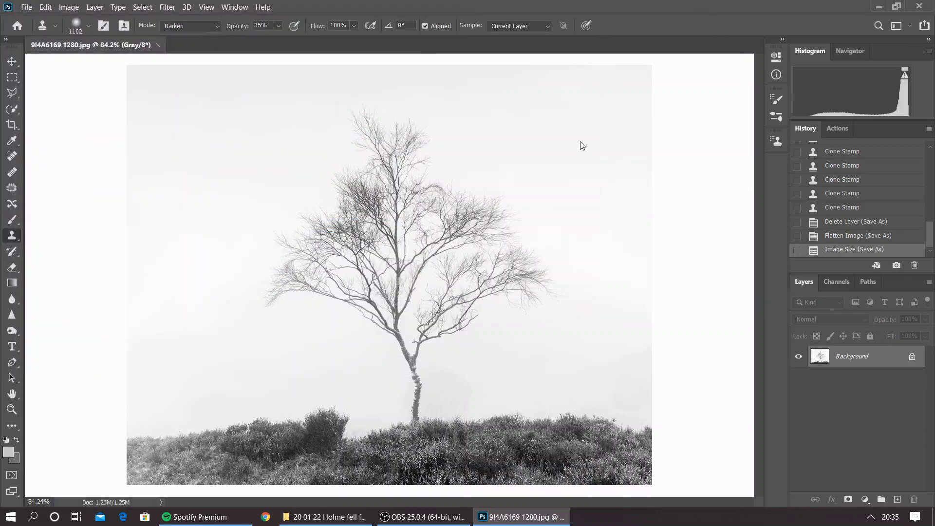
pyautogui.click(285, 477)
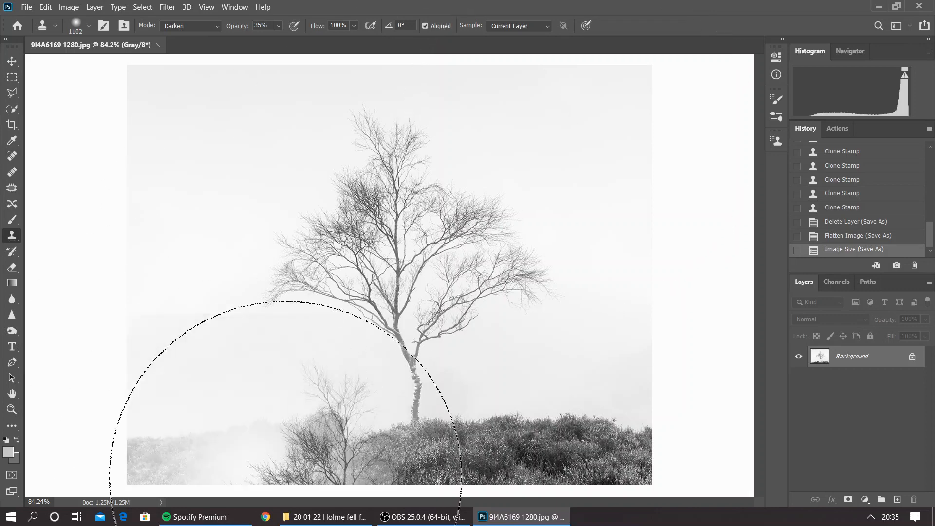
pyautogui.click(157, 45)
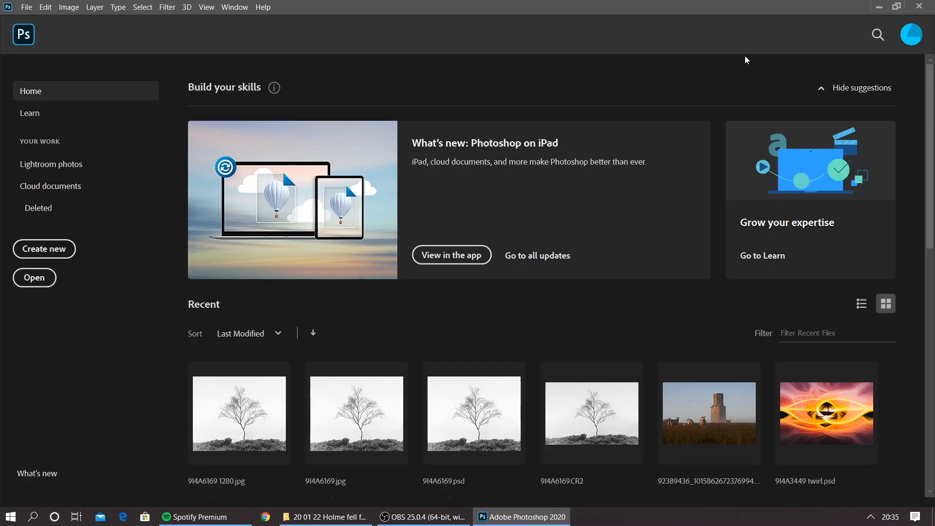
# - Switch to File Explorer and locate the saved 9I4A6169 PSD and JPEG versions in the Pictures folder
pyautogui.click(339, 523)
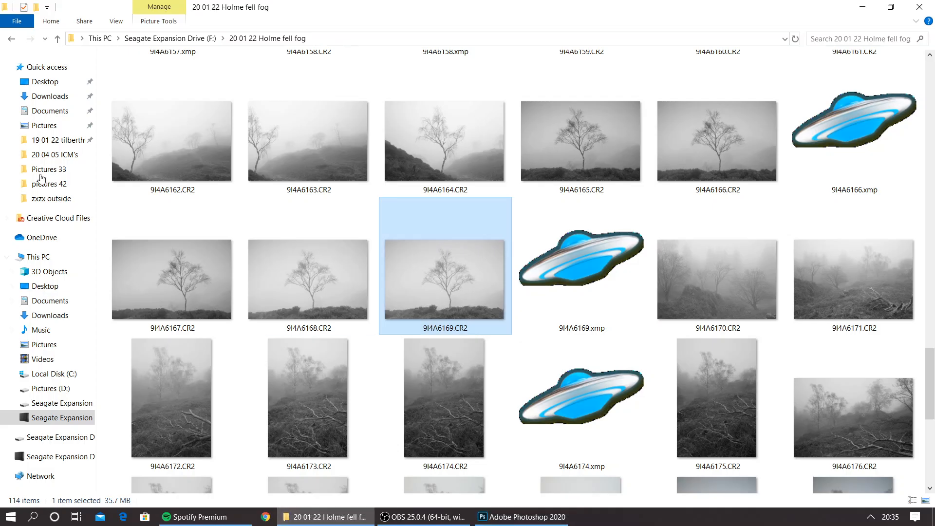
pyautogui.click(43, 126)
pyautogui.scroll(-10, 586, 354)
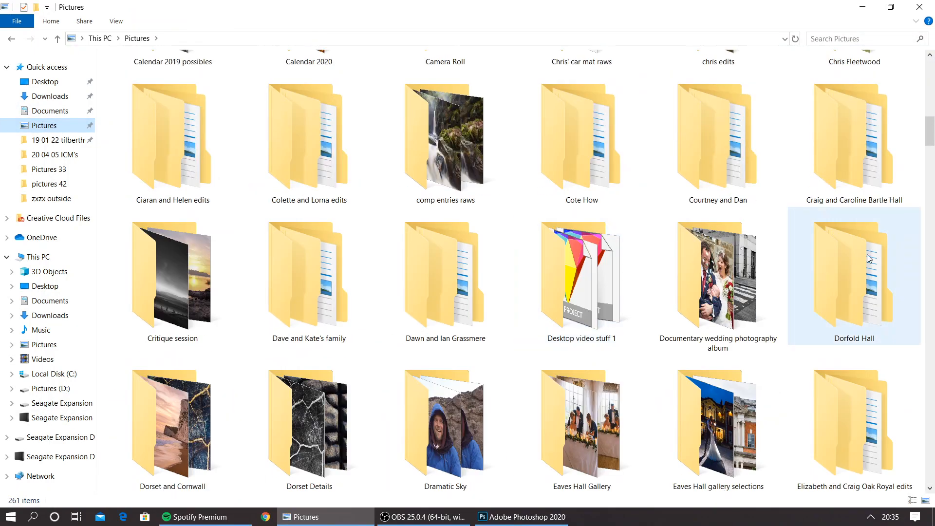
pyautogui.moveTo(931, 134); pyautogui.dragTo(934, 437)
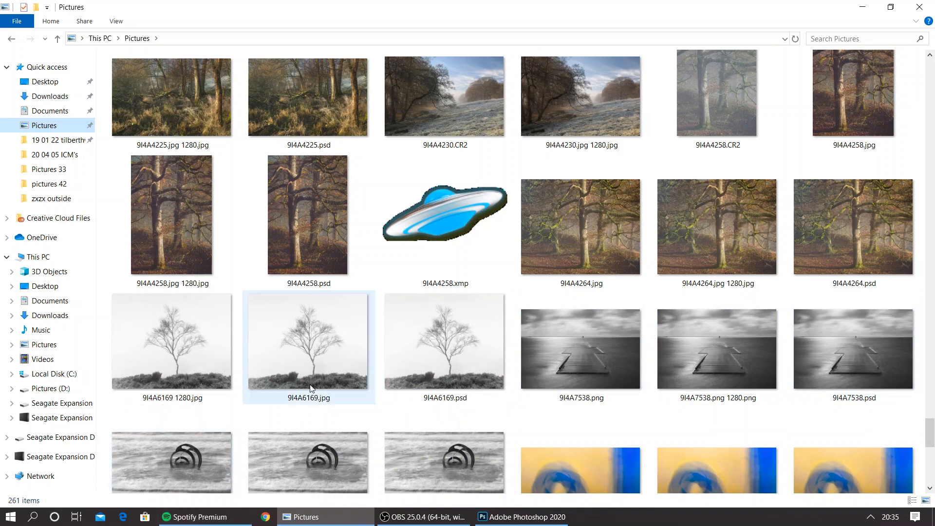
# - Look over the saved 9I4A6169 versions and their neighbouring images in the Pictures folder, and open 9I4A6169.jpg for viewing
pyautogui.scroll(-3, 298, 376)
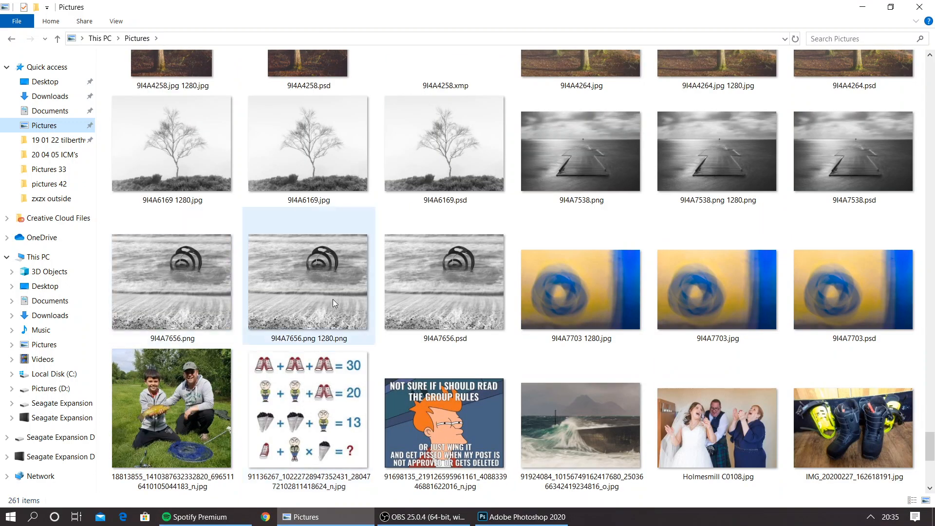
pyautogui.scroll(3, 332, 300)
pyautogui.scroll(-3, 333, 301)
pyautogui.scroll(10, 422, 300)
pyautogui.scroll(-6, 425, 302)
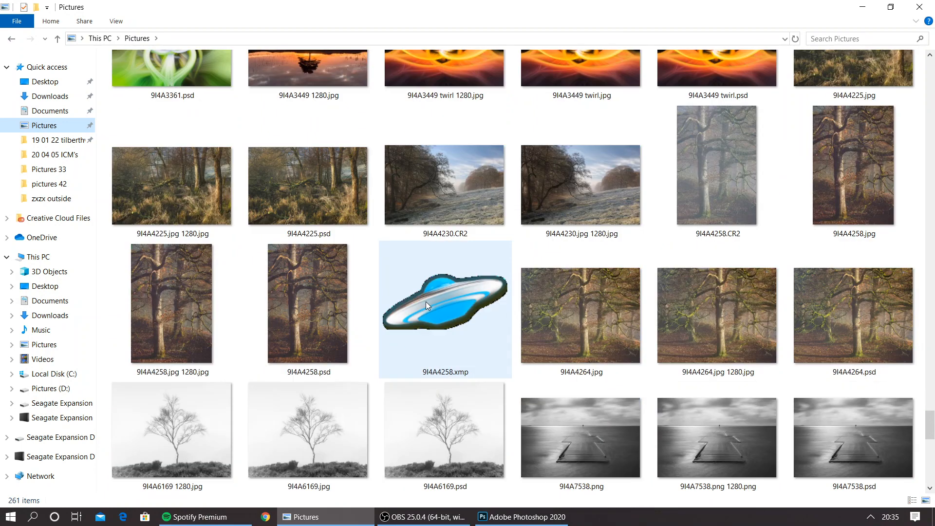
pyautogui.scroll(-4, 425, 302)
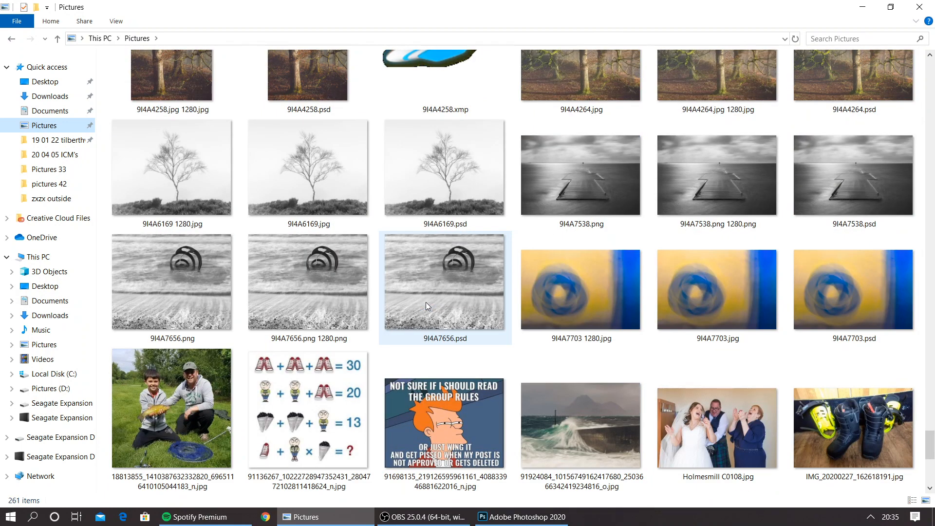
pyautogui.scroll(6, 425, 302)
pyautogui.scroll(-2, 426, 302)
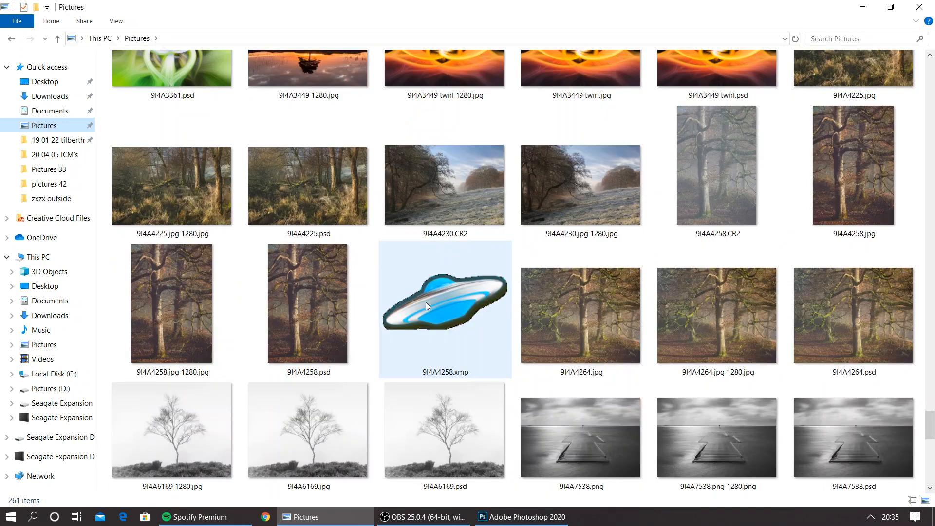
pyautogui.doubleClick(338, 420)
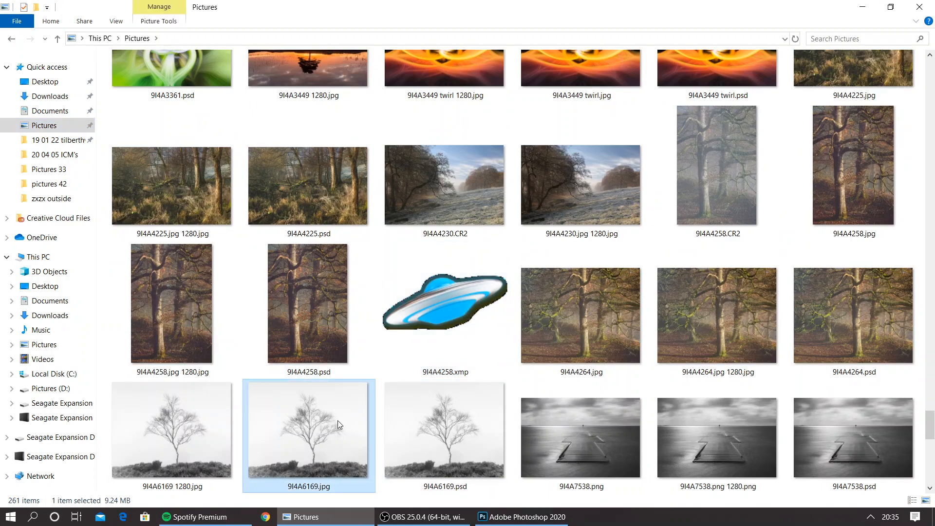